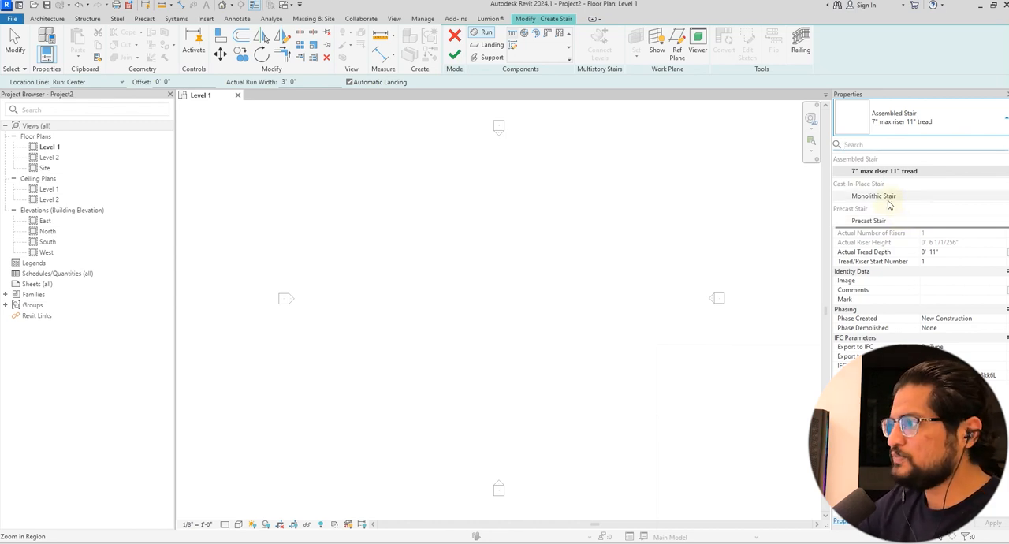
Choose the cast-in-place Monolithic Stair type and set the desired number of risers to 20
click(881, 196)
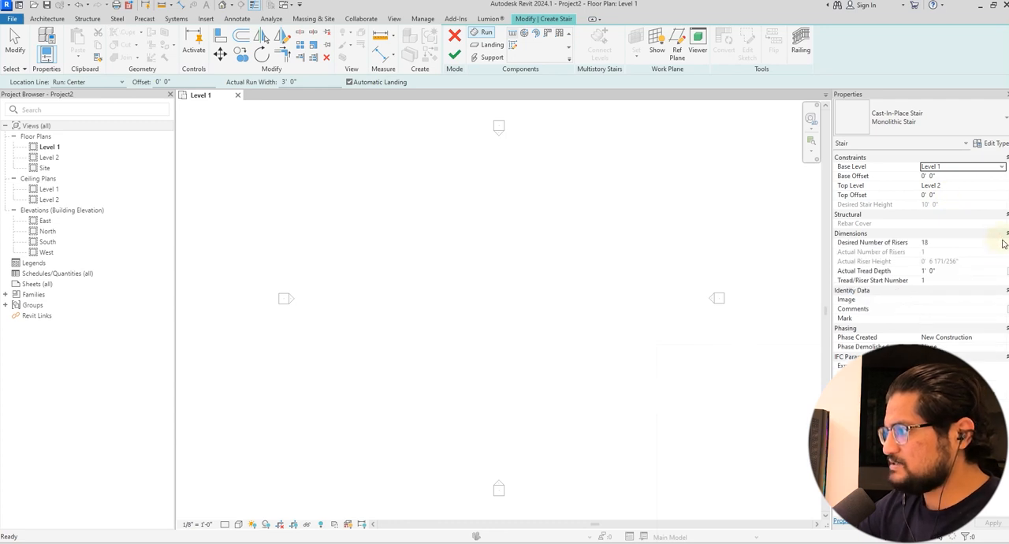
click(1001, 242)
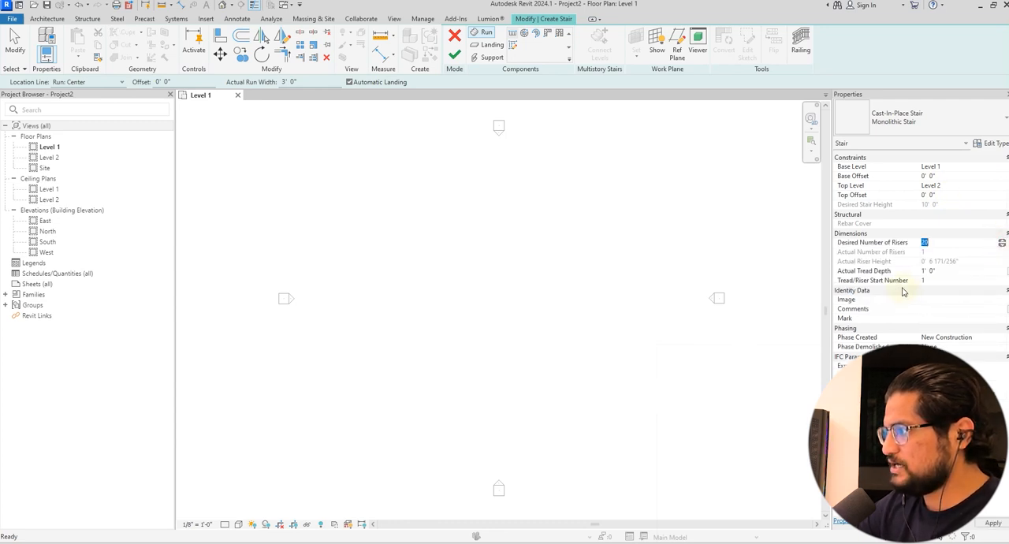
text(20)
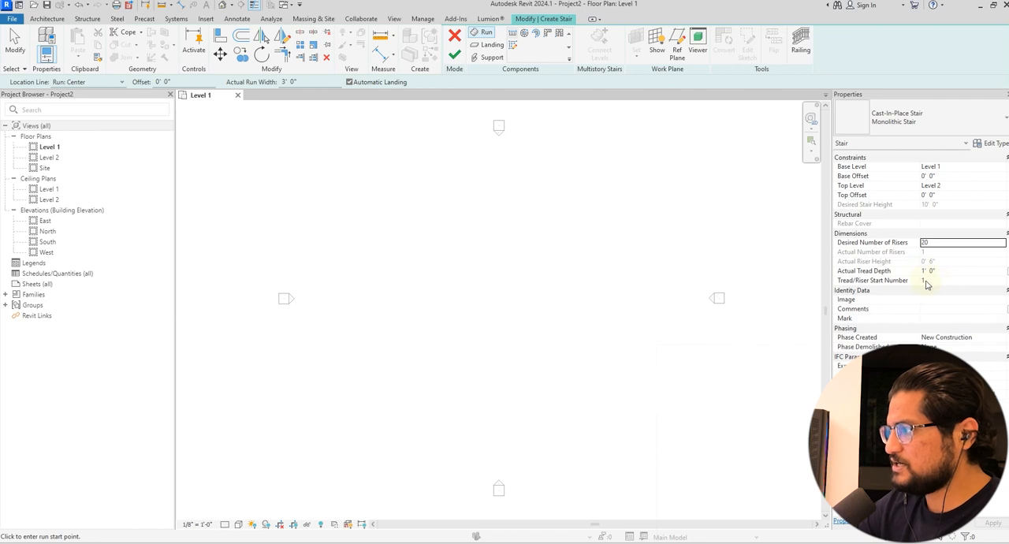
Draw two aligned vertical runs of ten risers each, the first about 9' long, with an automatic landing between them, and finish the stair
click(478, 335)
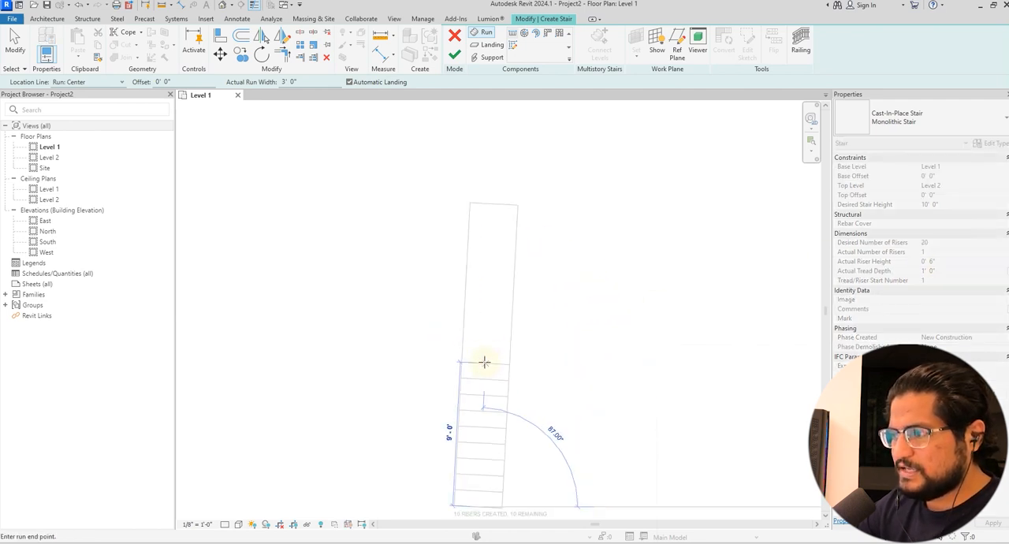
scroll(482, 286, down, 1)
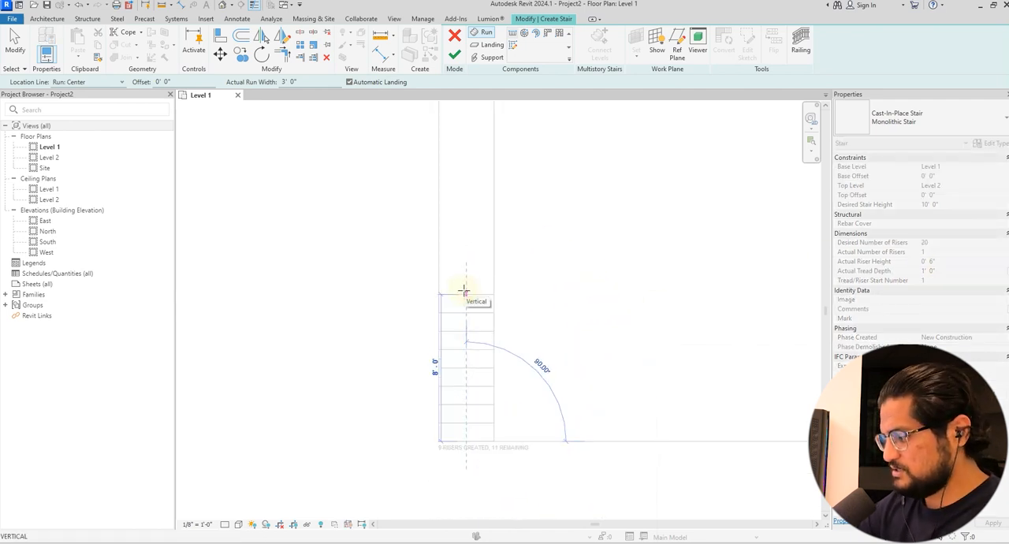
click(464, 281)
scroll(468, 256, down, 2)
middle_drag(469, 254, 468, 271)
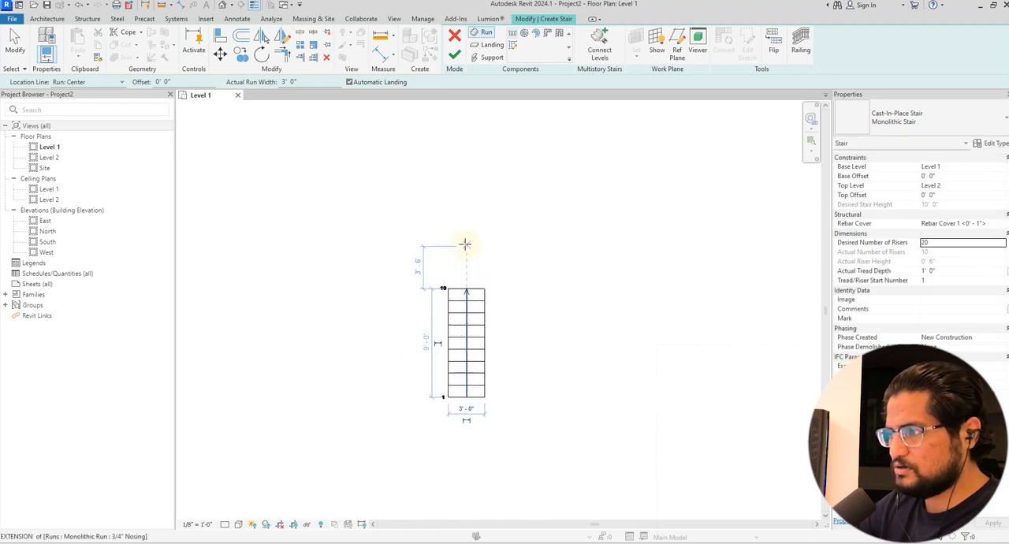
click(465, 241)
middle_drag(463, 111, 476, 169)
click(476, 167)
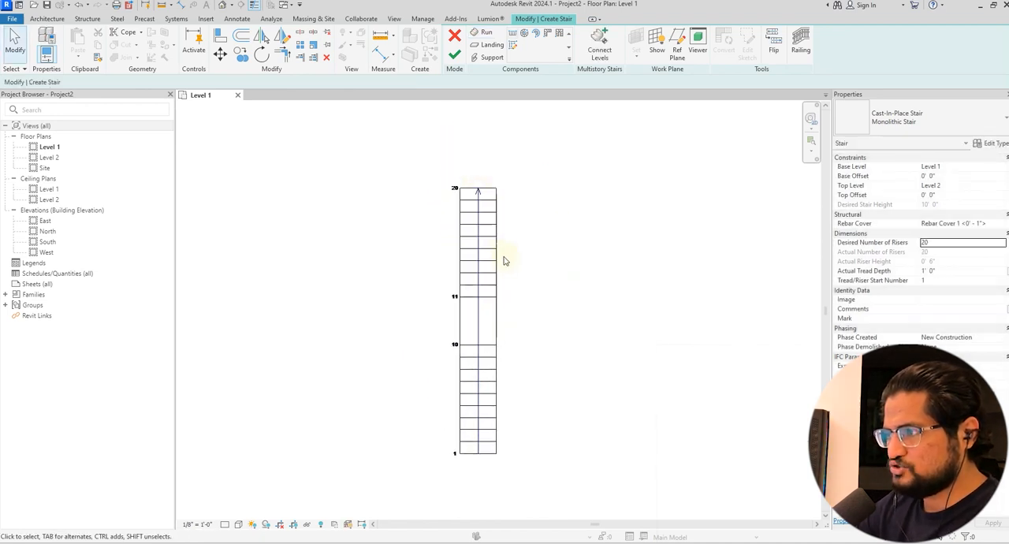
click(455, 60)
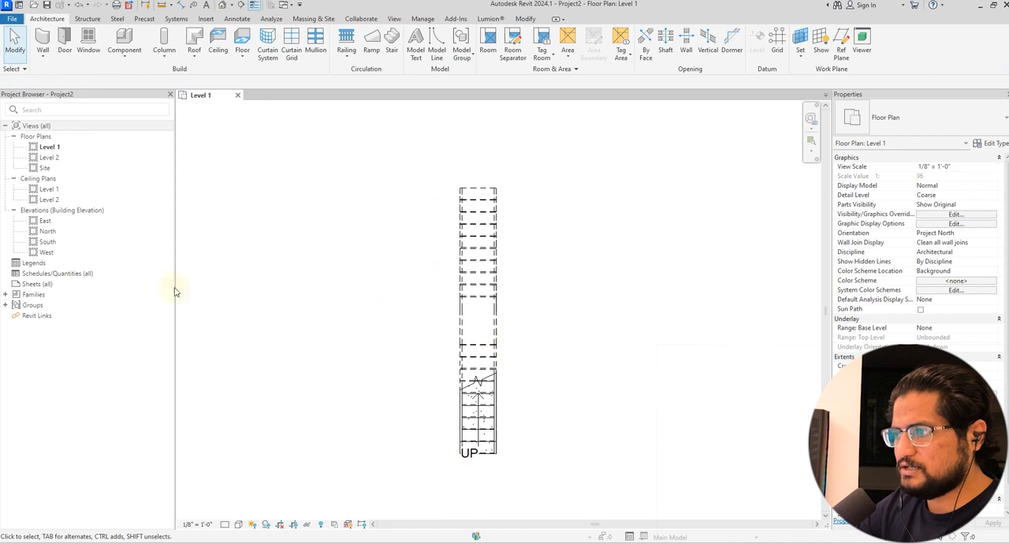
Open the West elevation and delete the stair's railing
double_click(47, 253)
scroll(533, 329, up, 4)
scroll(546, 318, up, 1)
click(516, 295)
key(Delete)
Place an aligned dimension between the Level 2 line and the stair's top tread
scroll(264, 236, up, 4)
middle_drag(263, 218, 336, 253)
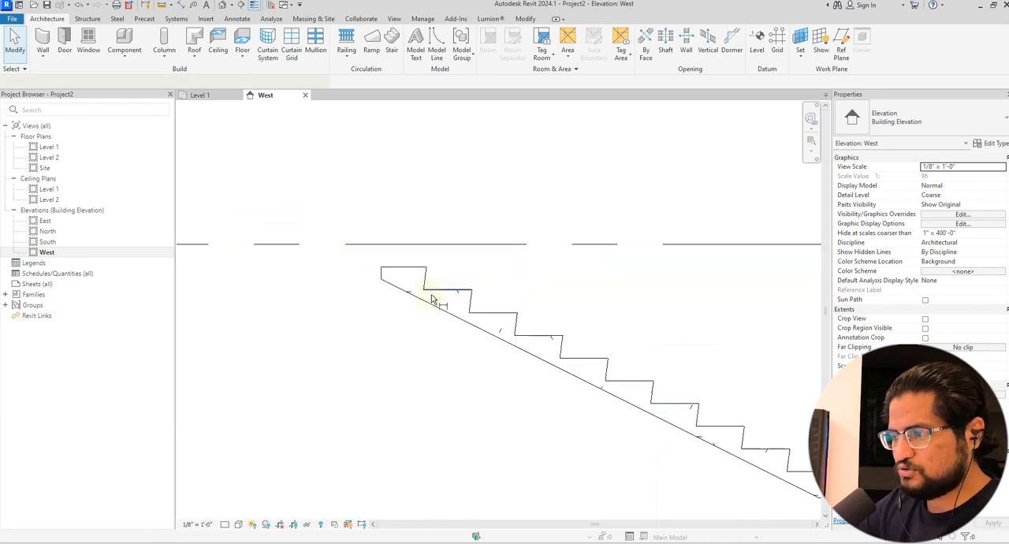
key(d)
key(i)
click(411, 244)
scroll(426, 252, down, 2)
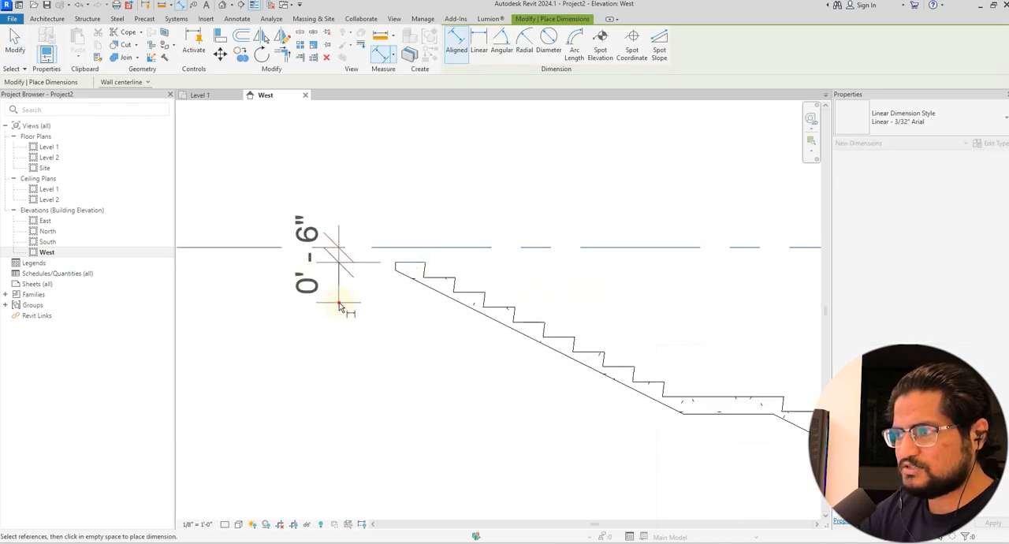
click(339, 300)
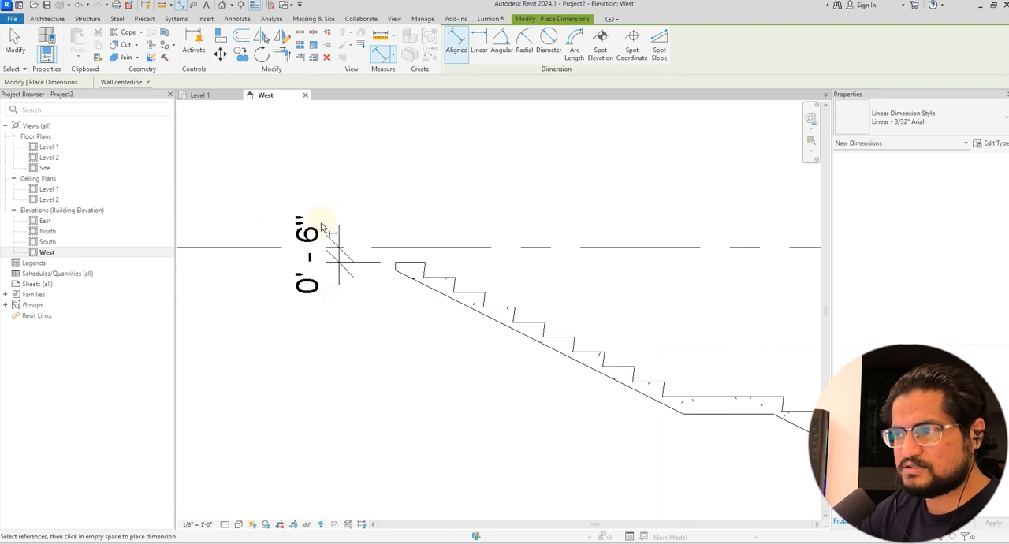
key(Escape)
key(Escape)
Select the stair and examine its level constraints and how both of its ends meet the levels
scroll(387, 322, down, 2)
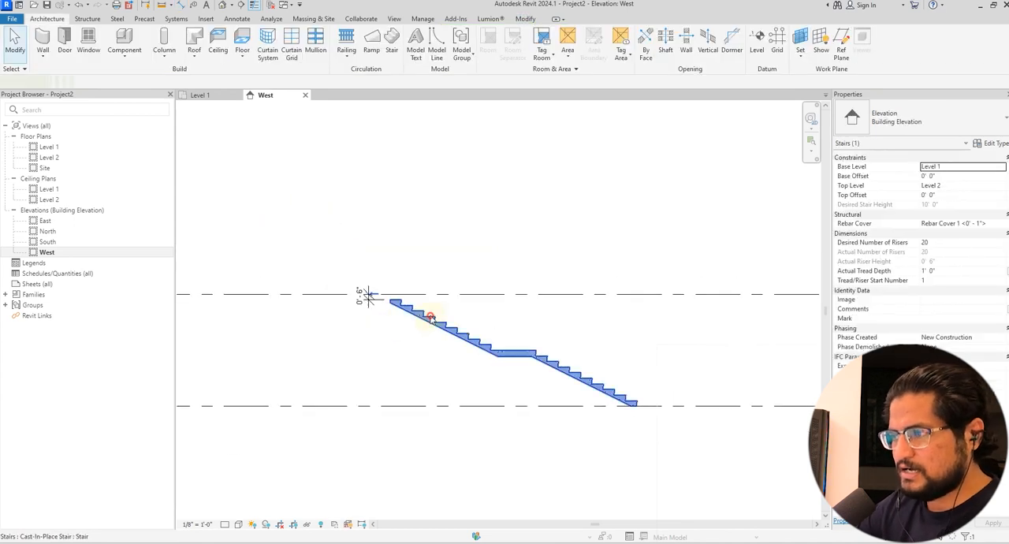
click(431, 314)
scroll(519, 384, up, 1)
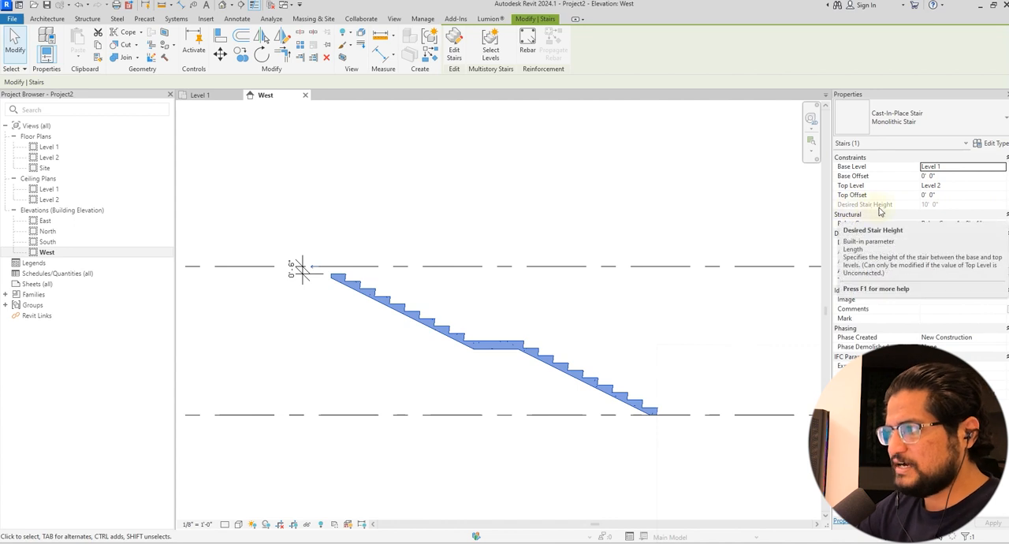
scroll(638, 349, down, 4)
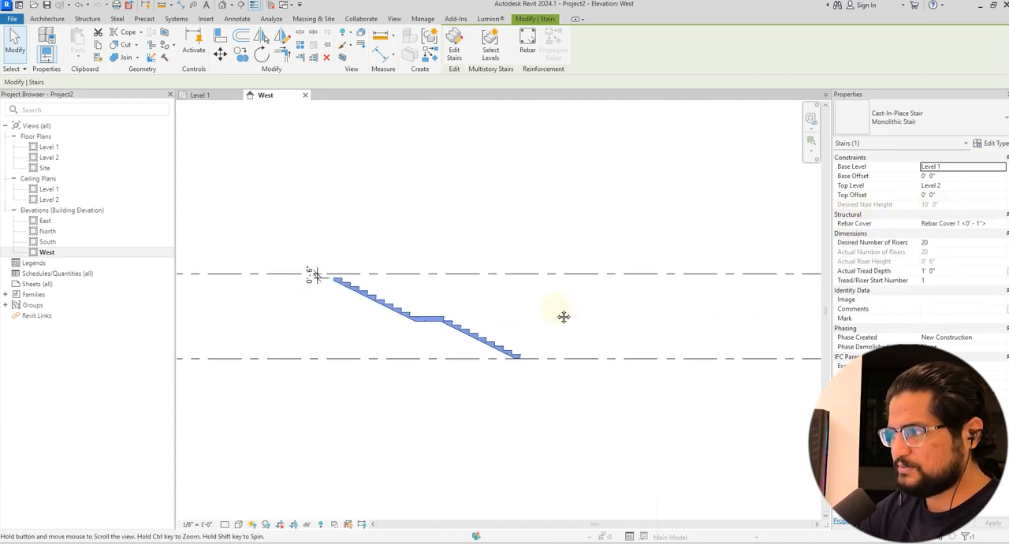
scroll(650, 321, down, 1)
middle_drag(650, 320, 464, 323)
middle_drag(645, 301, 841, 308)
scroll(365, 289, up, 1)
key(Escape)
scroll(364, 288, up, 4)
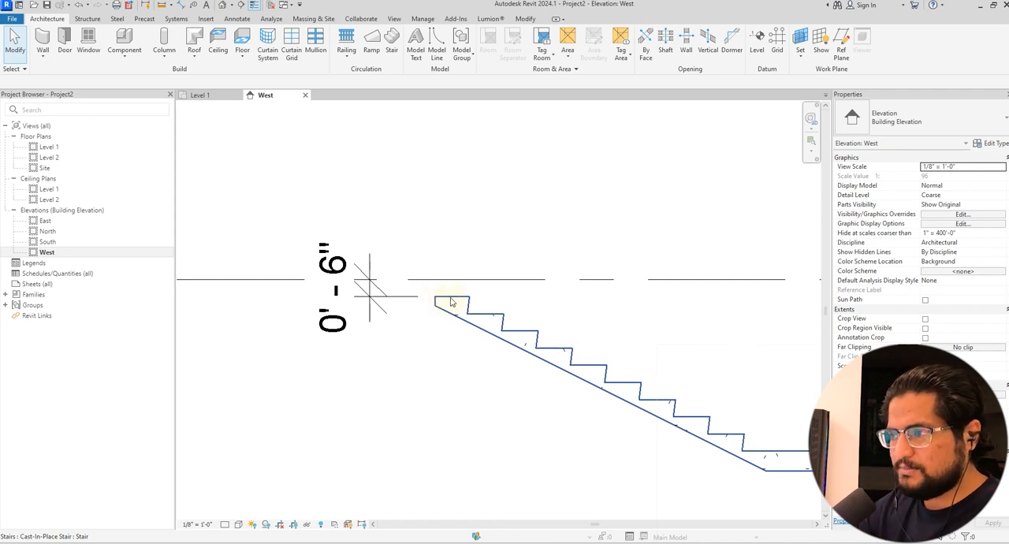
Enable Riser in the stair's 3/4" Nosing monolithic run type, deleting the dimension that becomes invalid
click(450, 299)
click(990, 142)
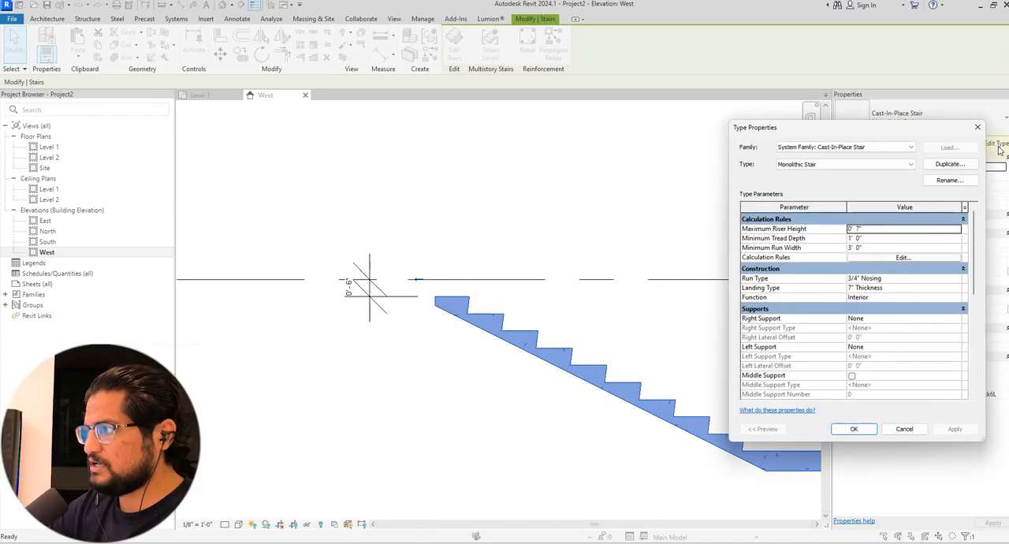
click(949, 281)
click(949, 281)
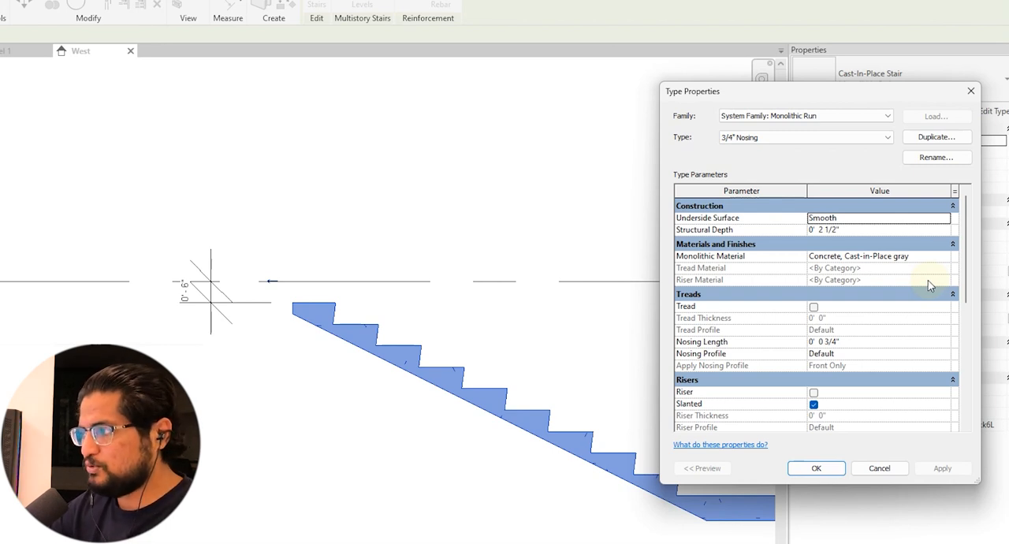
click(813, 393)
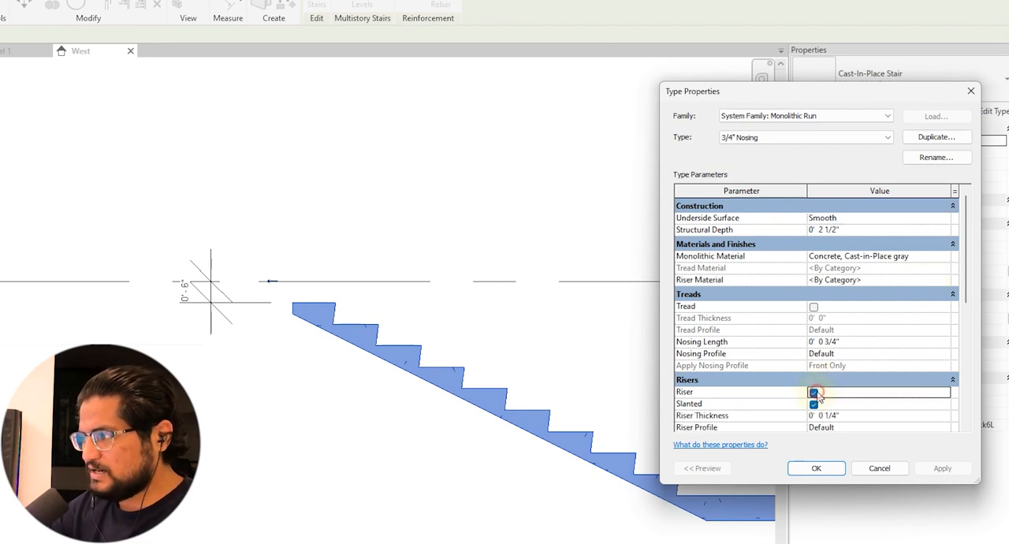
click(938, 468)
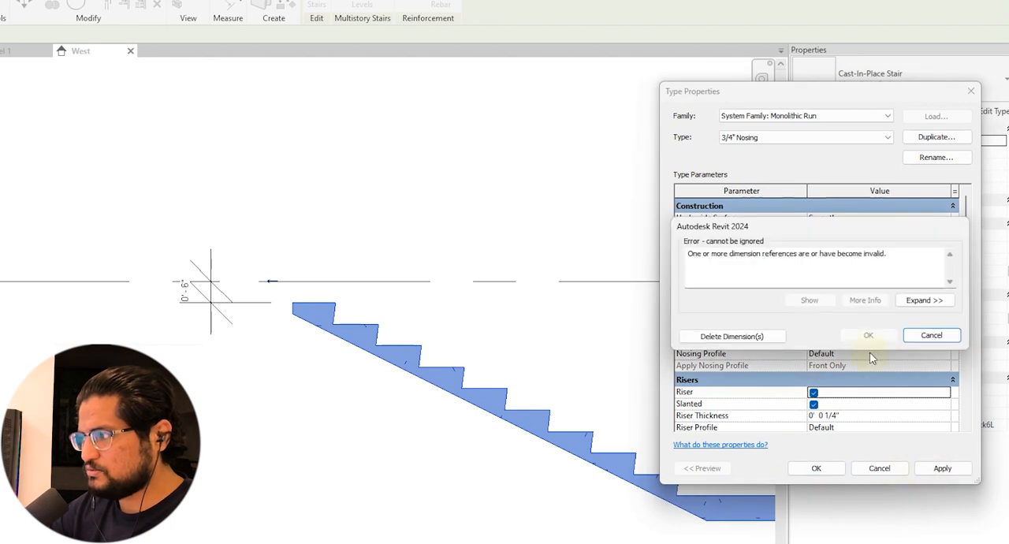
click(707, 337)
click(816, 468)
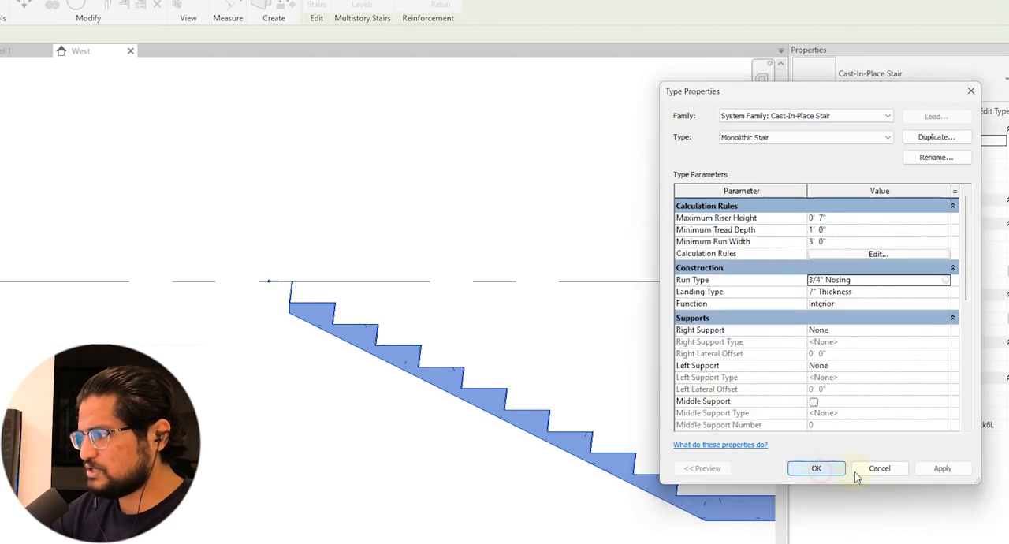
click(816, 469)
Inspect the top riser at the Level 2 line and delete the stair from the model
scroll(292, 288, up, 5)
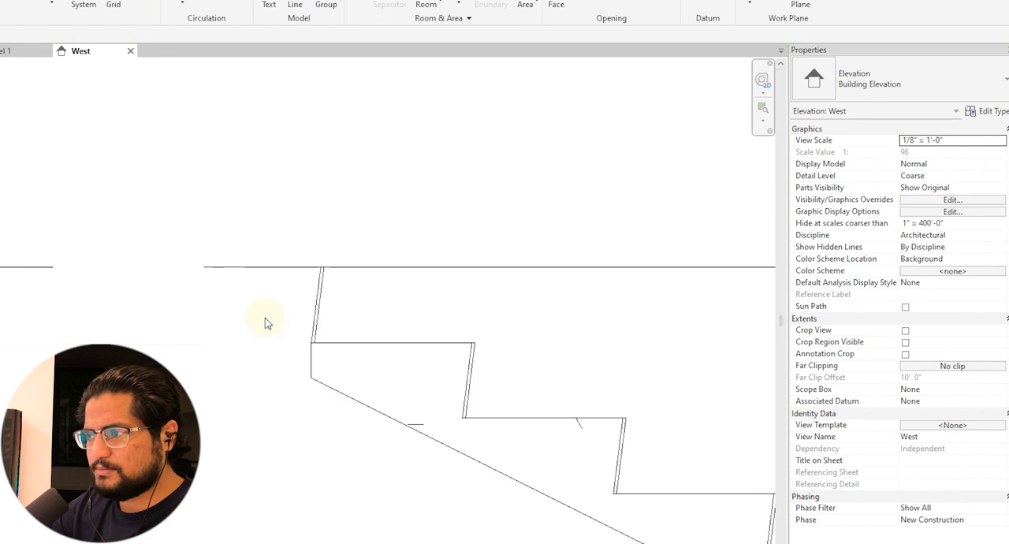
scroll(321, 257, down, 2)
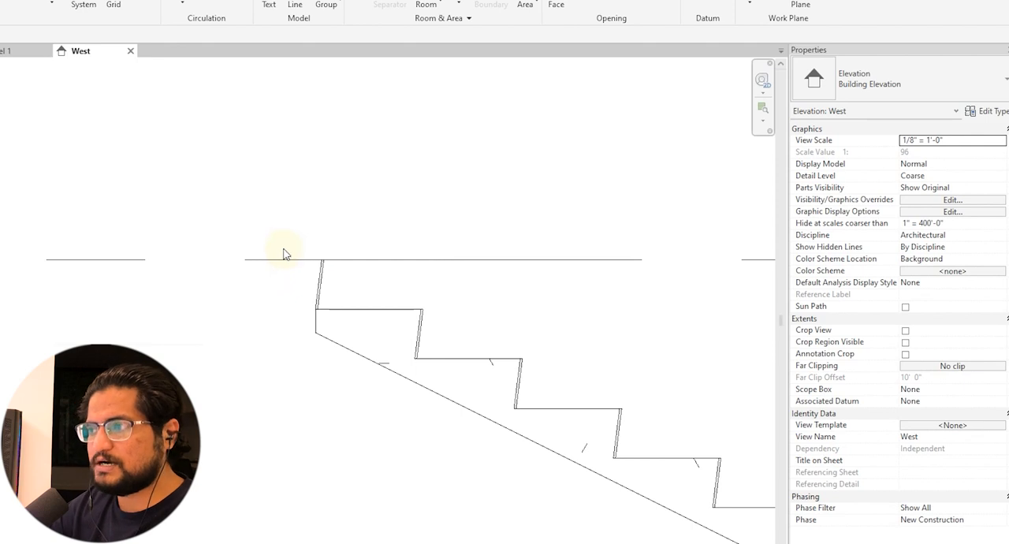
scroll(285, 254, down, 1)
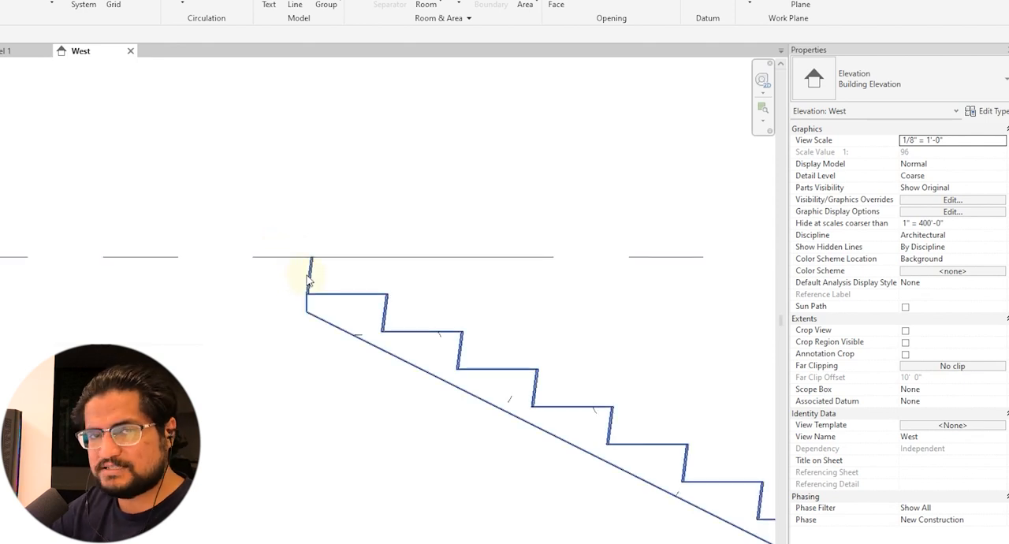
click(319, 313)
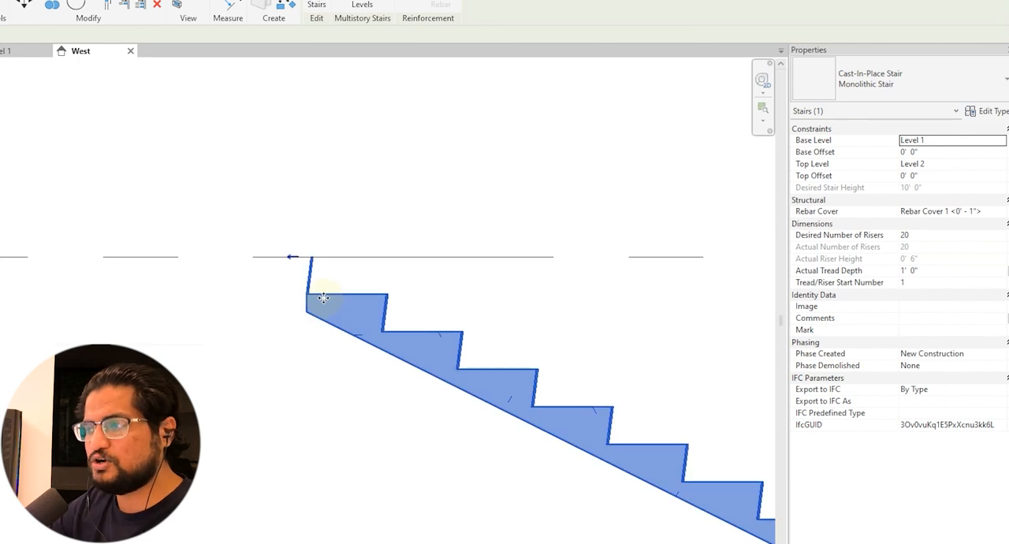
click(272, 246)
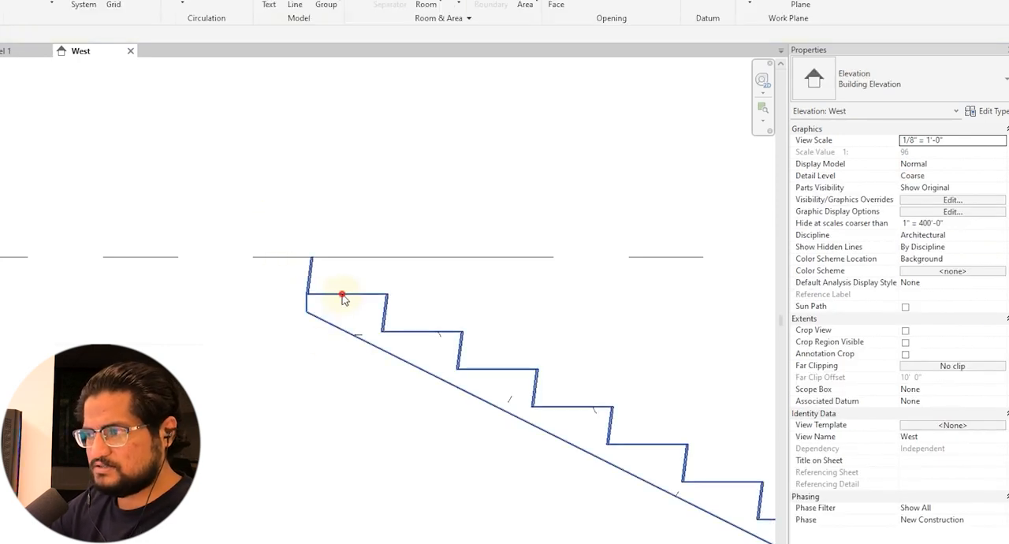
Open the Level 1 floor plan and start a new stair
click(65, 164)
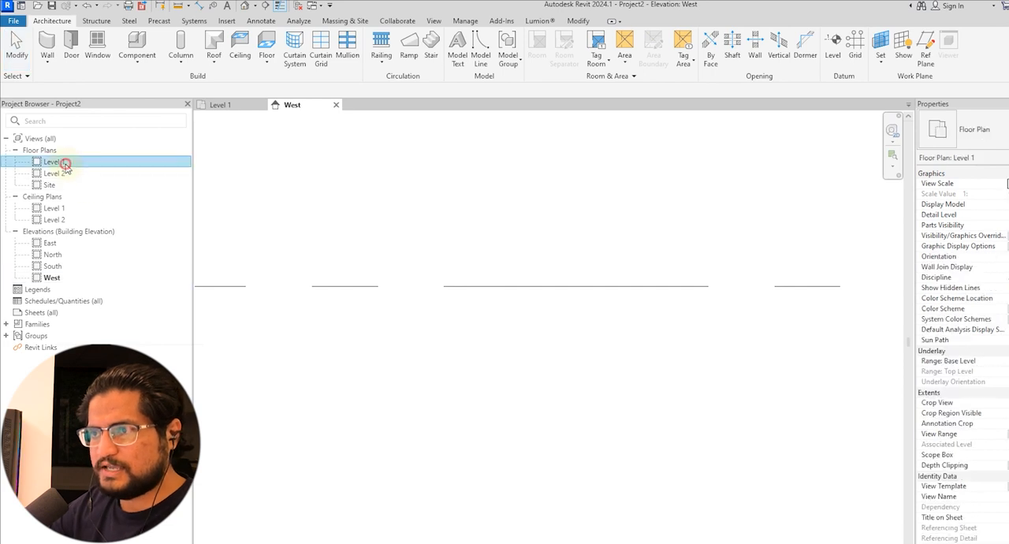
double_click(65, 163)
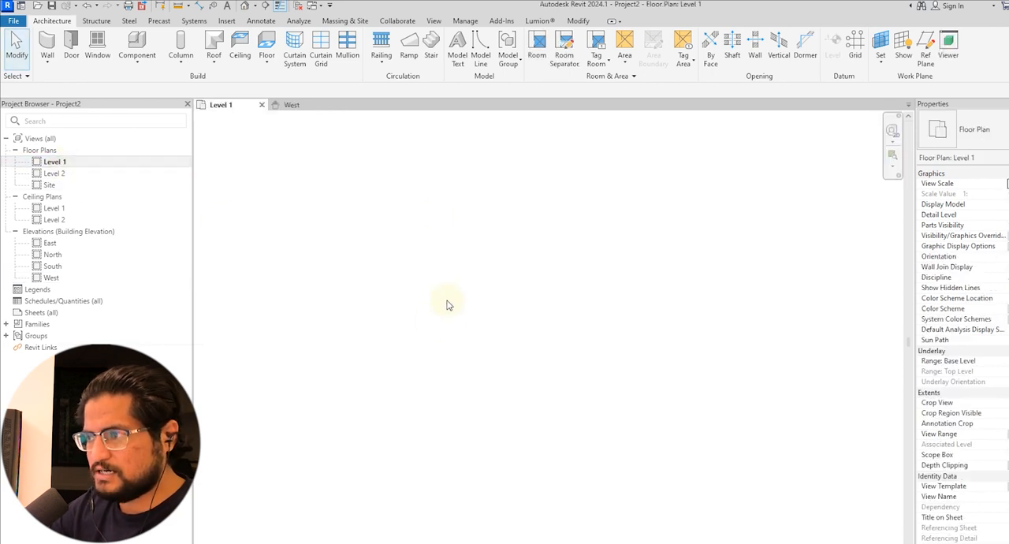
click(432, 49)
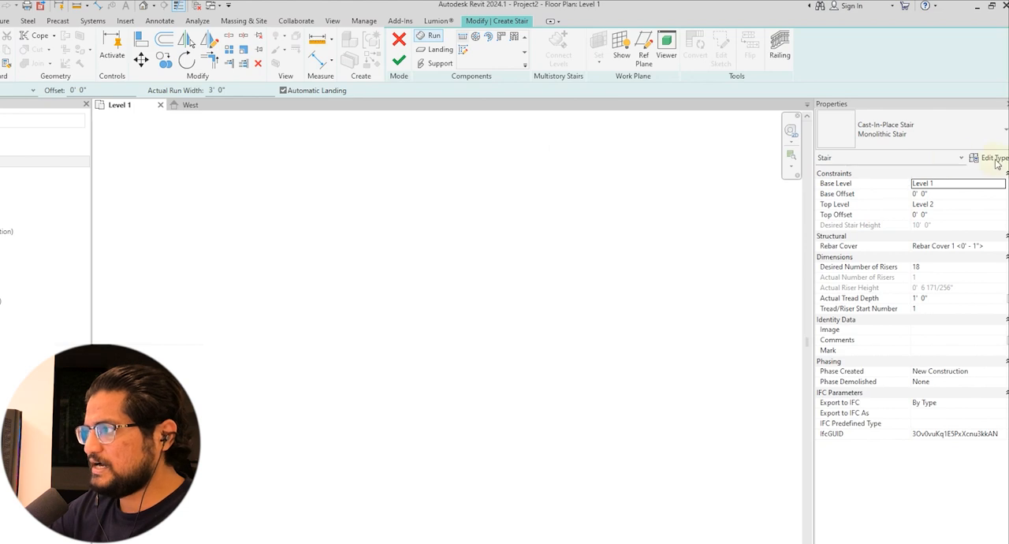
Compare which property categories are offered for the new stair with the Run component active and inactive
click(946, 160)
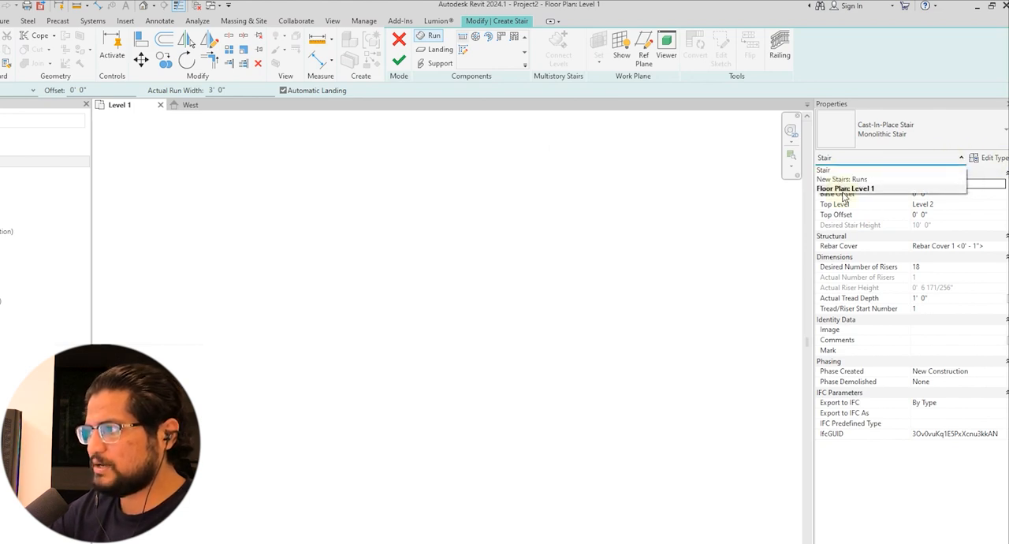
click(827, 171)
click(430, 38)
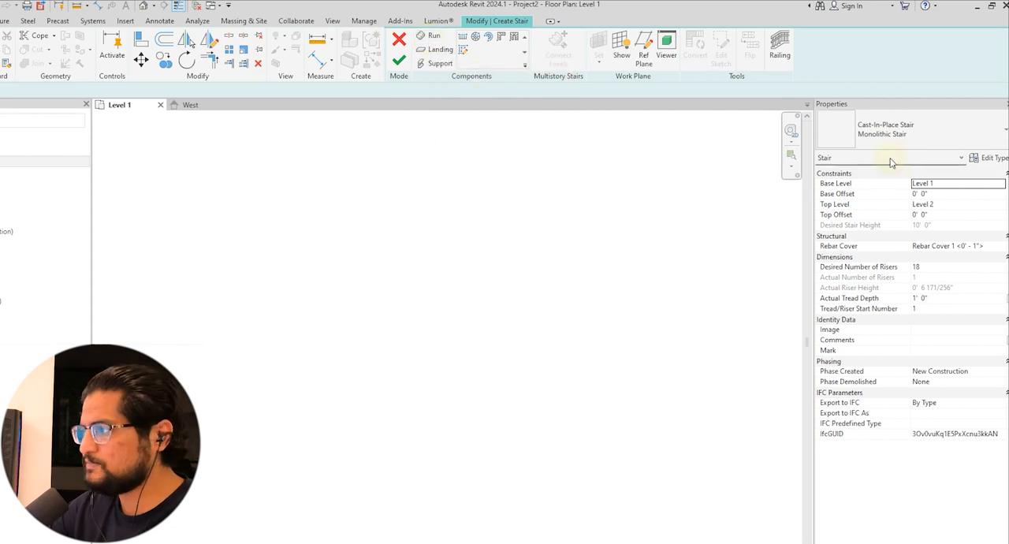
click(900, 159)
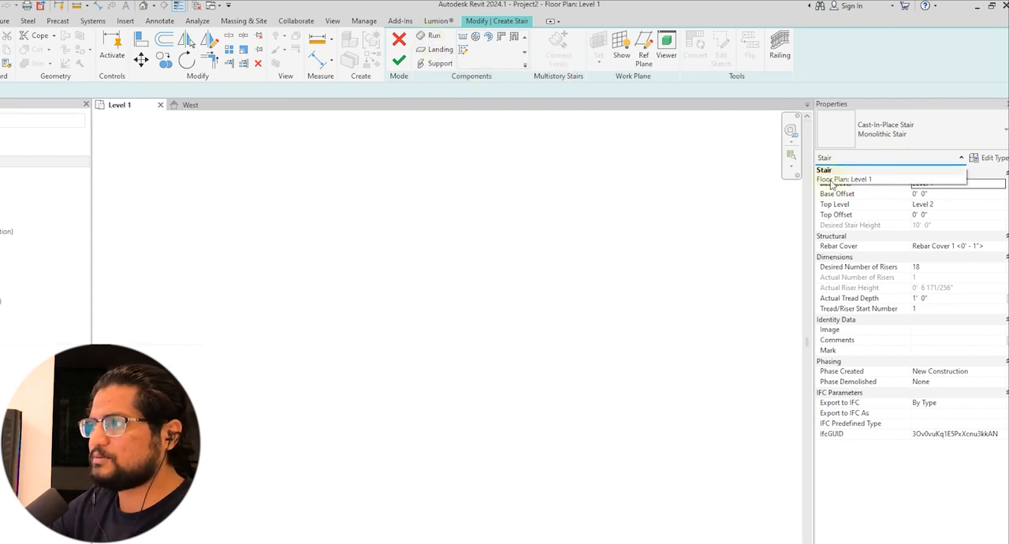
click(652, 204)
click(436, 38)
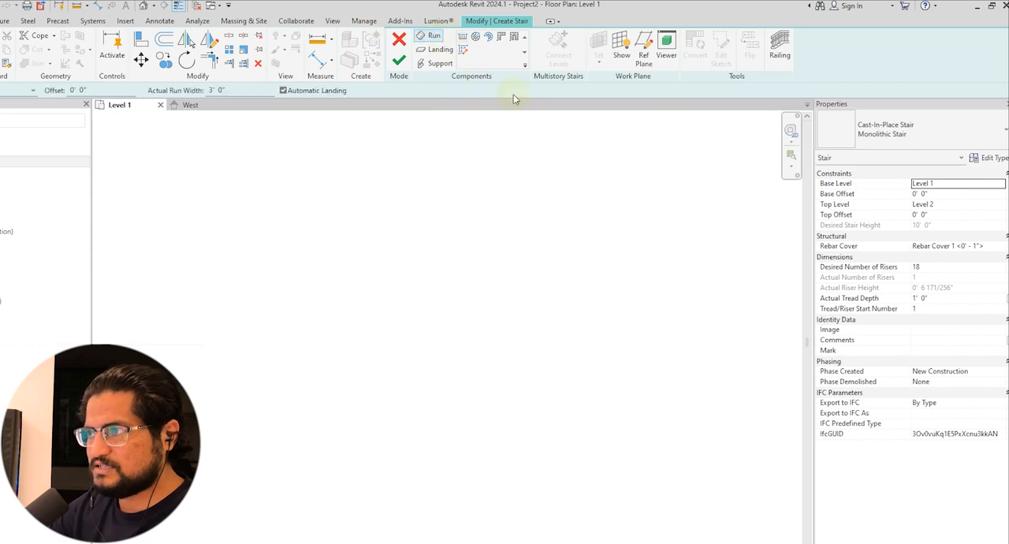
Turn off End with Riser in the properties of the new stair's runs
click(881, 158)
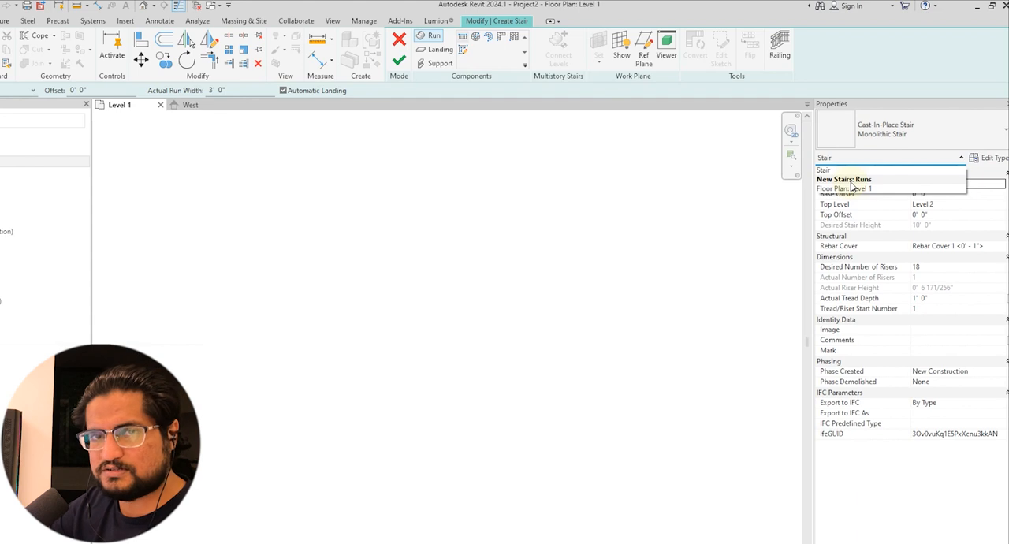
click(851, 180)
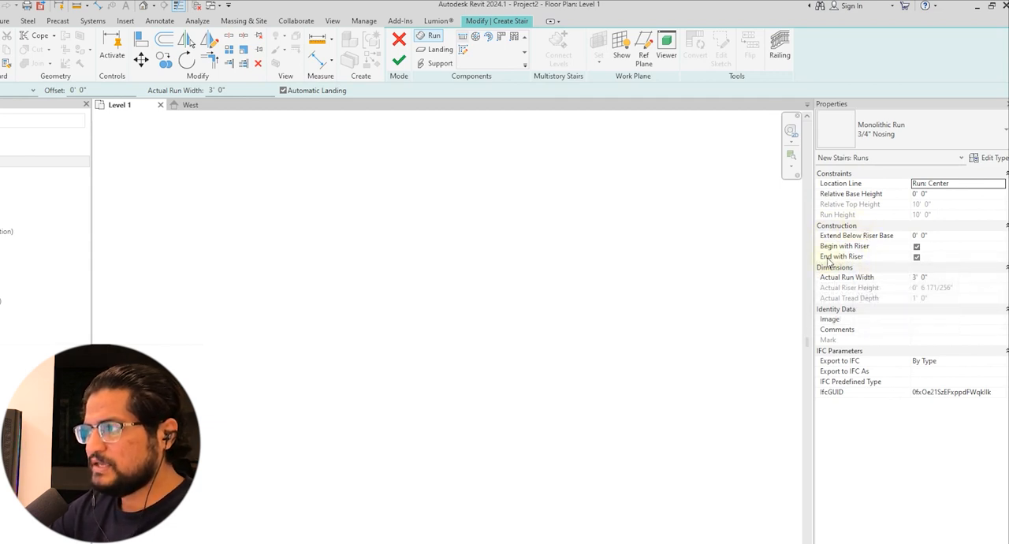
click(917, 258)
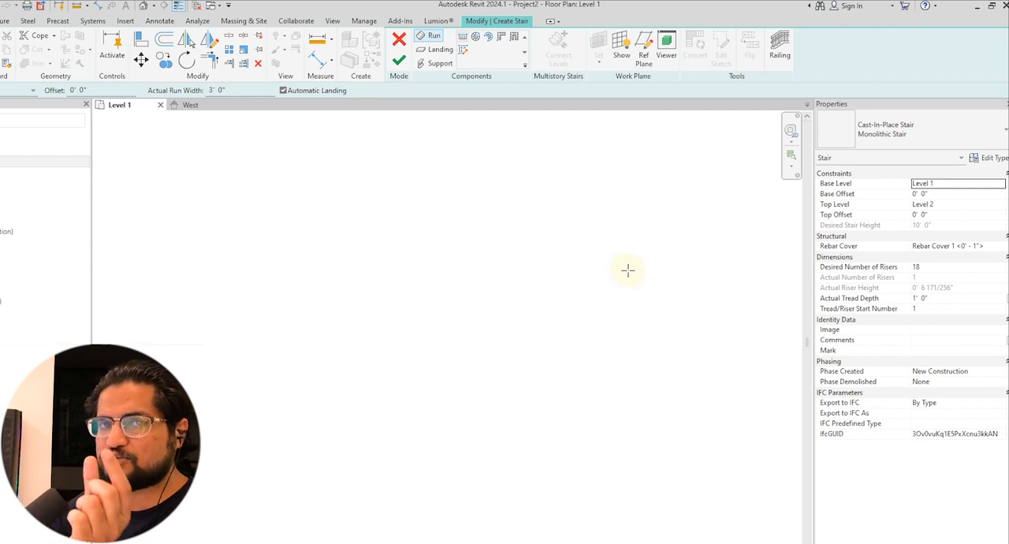
click(913, 157)
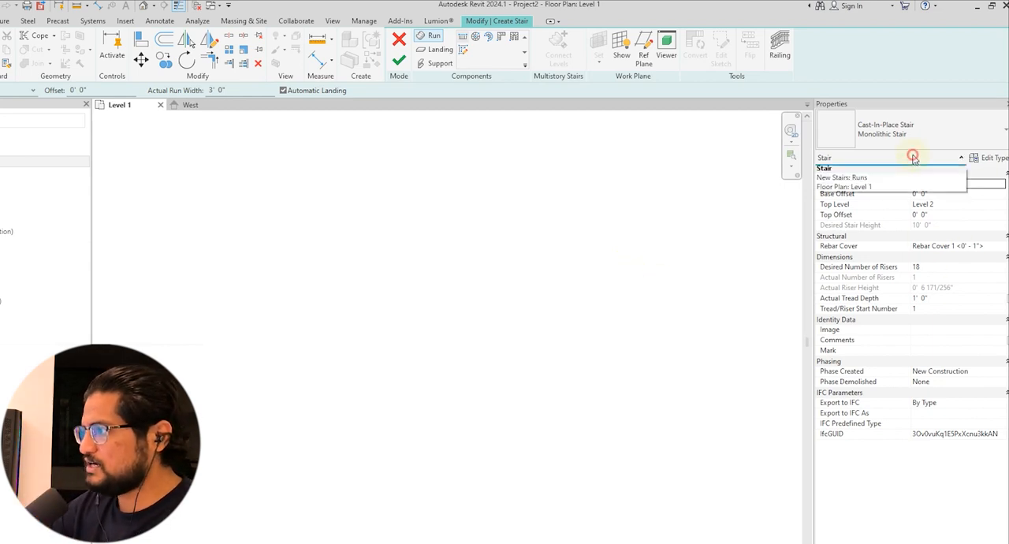
click(863, 180)
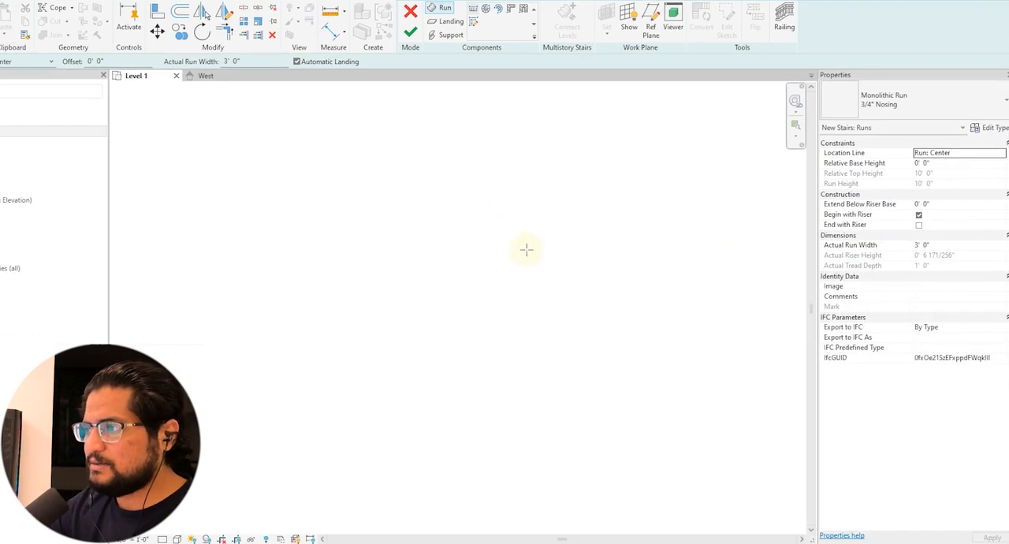
Abandon the started run and set the stair's desired number of risers to 20
click(450, 412)
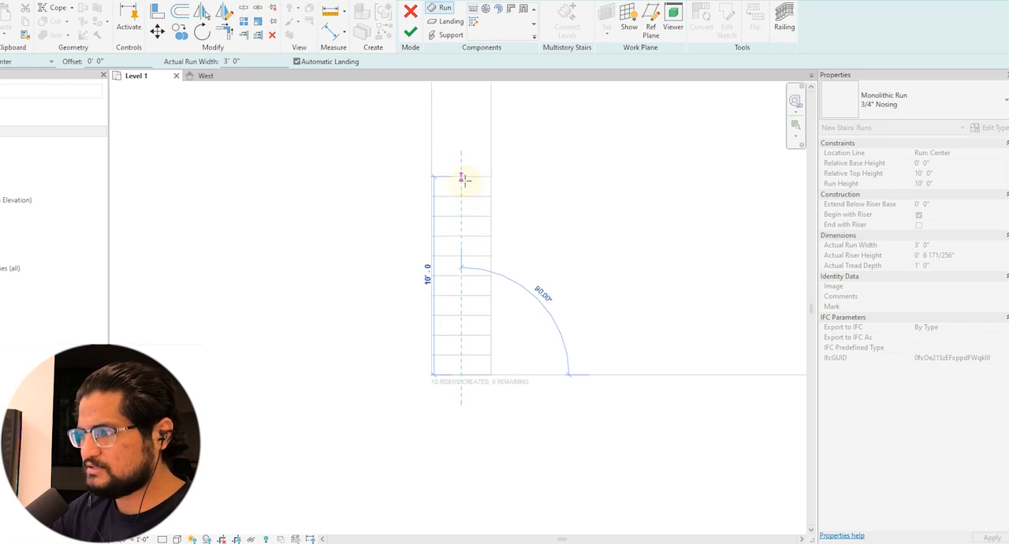
click(465, 181)
click(1001, 235)
text(20)
Review the type properties of the 3/4" Nosing run and the Monolithic Stair, including its minimum run width
click(887, 132)
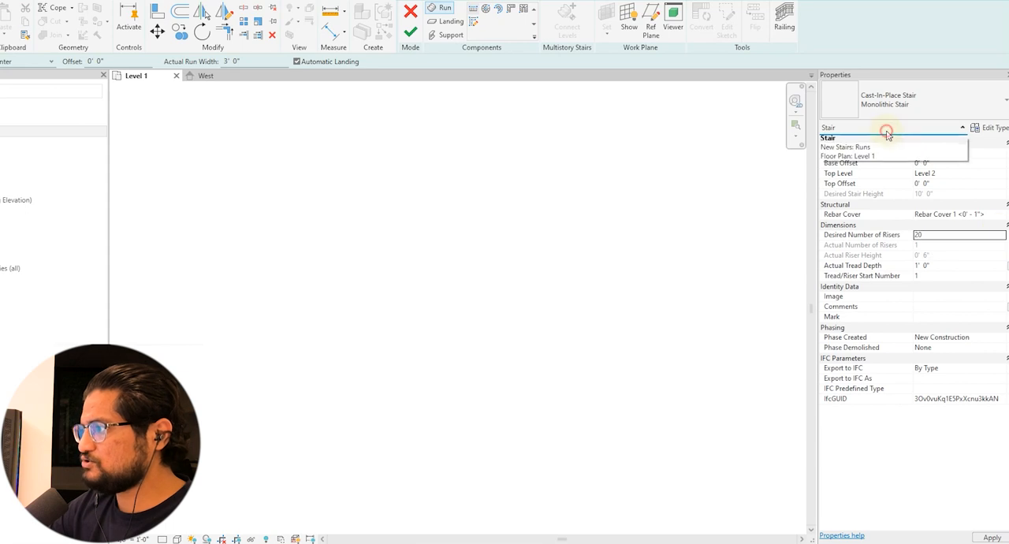
click(865, 142)
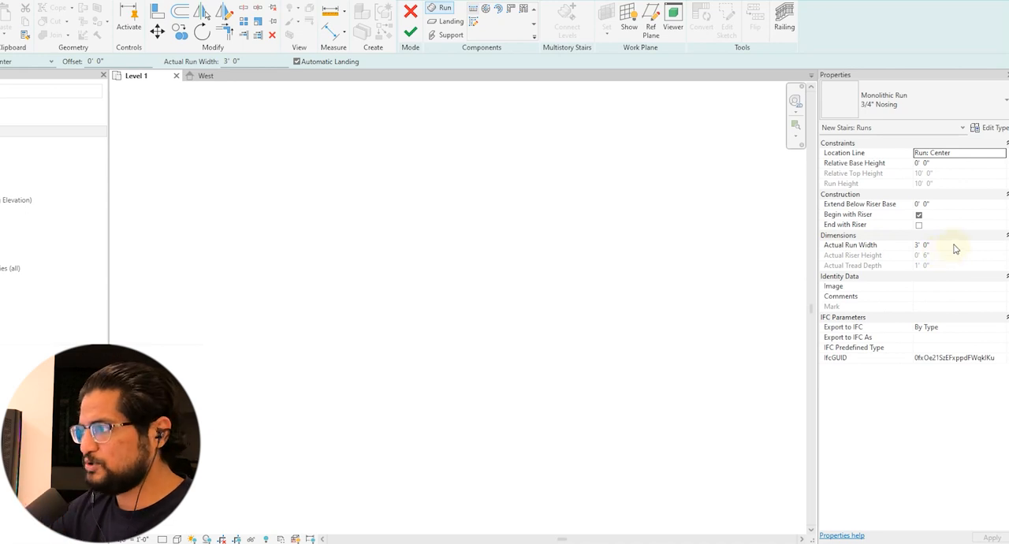
click(993, 128)
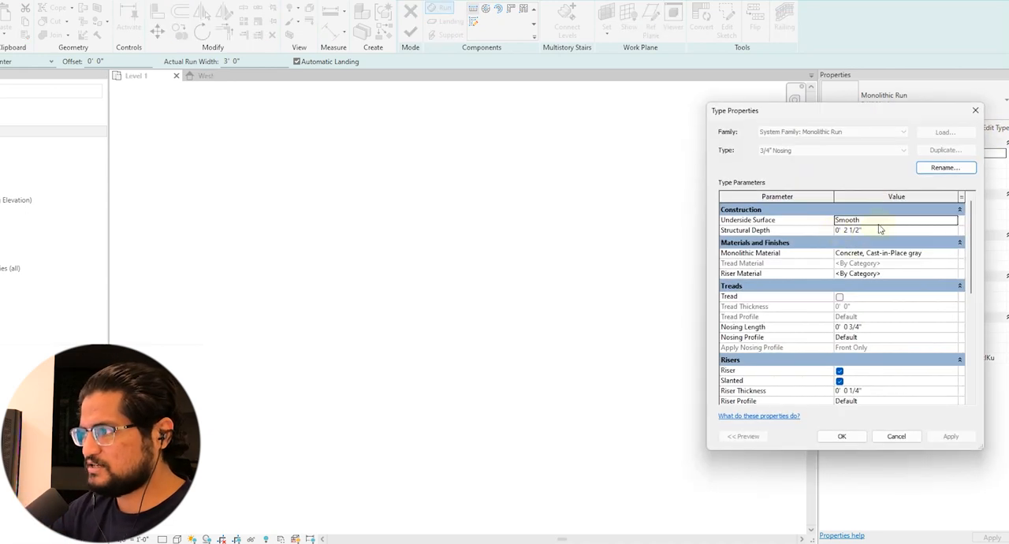
key(Escape)
click(899, 128)
click(863, 141)
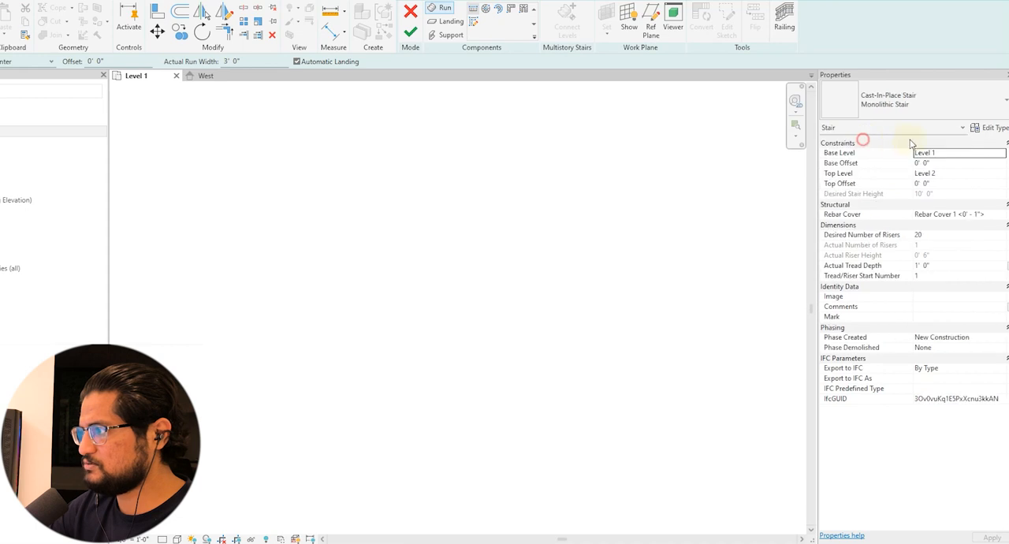
click(991, 128)
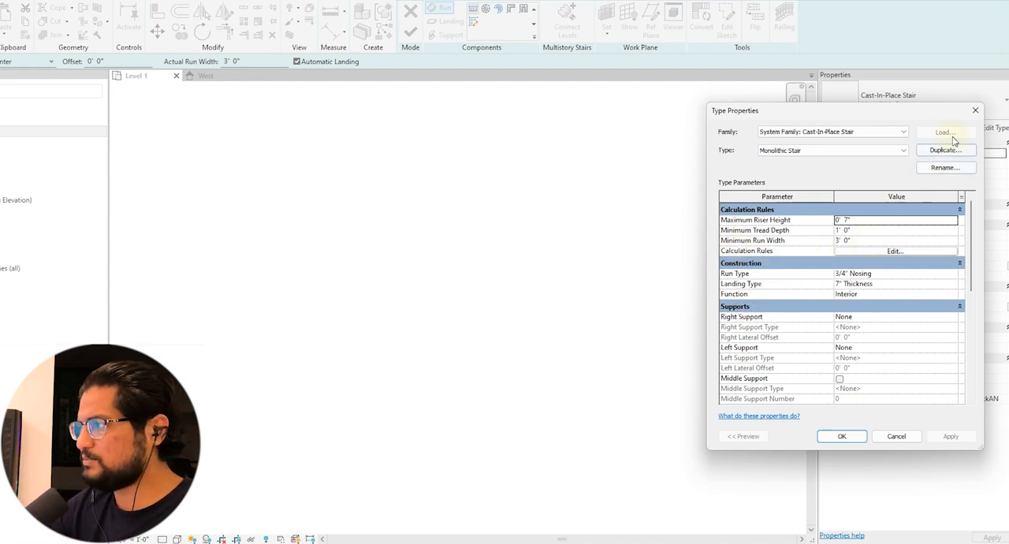
click(842, 435)
Set the new runs' actual run width to 2' and draw a trial run about 3' long
click(883, 127)
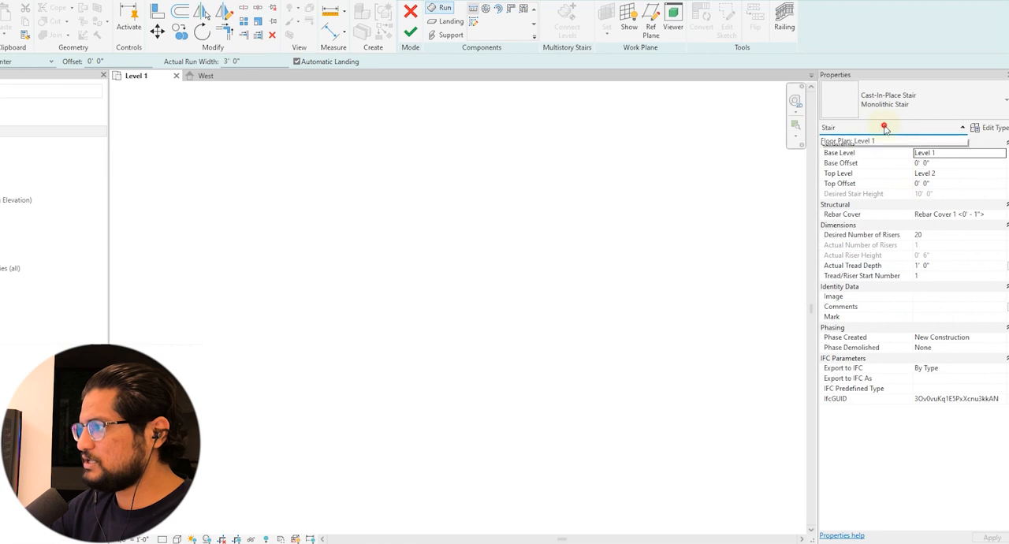
click(859, 148)
click(946, 251)
text(2)
key(Return)
click(467, 402)
click(468, 340)
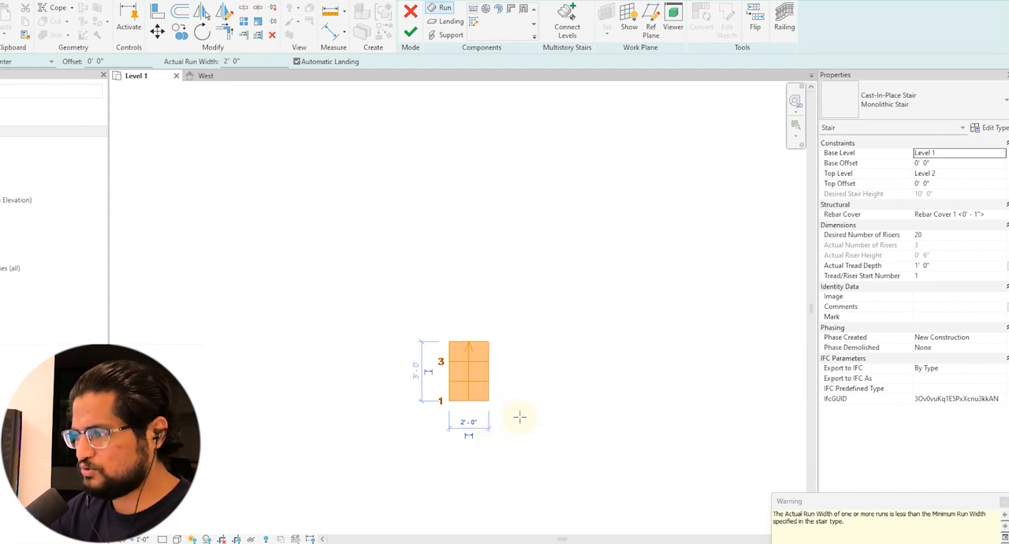
End the Run component and undo the short trial run
key(Escape)
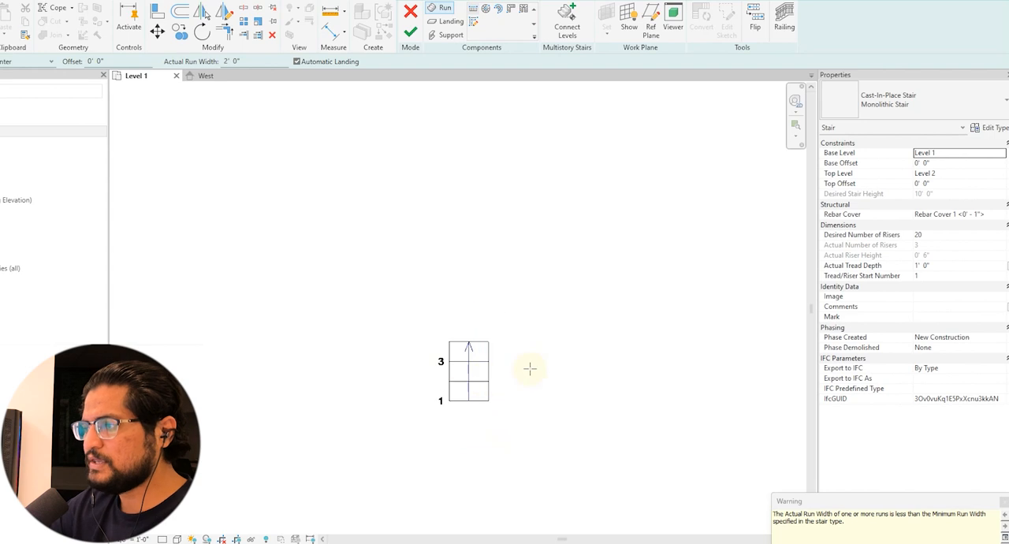
key(Escape)
key(ctrl+z)
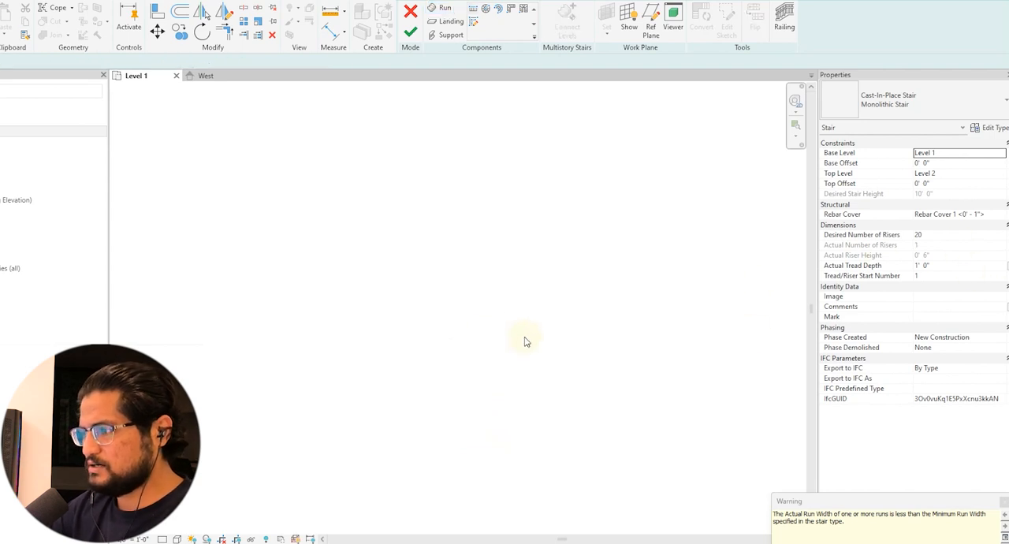
Reactivate the Run component and check the properties of the new runs and of the stair
click(945, 128)
click(841, 138)
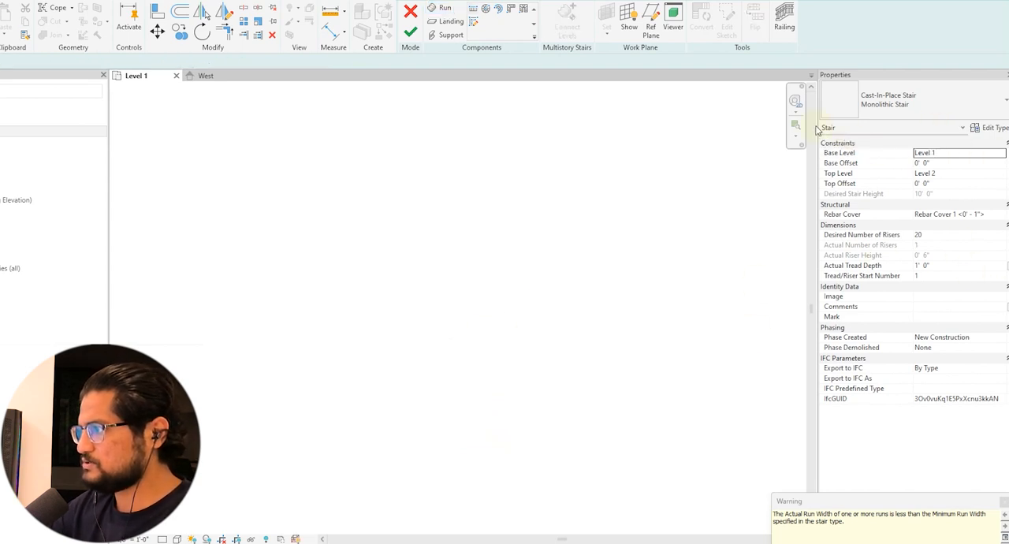
click(440, 10)
click(940, 129)
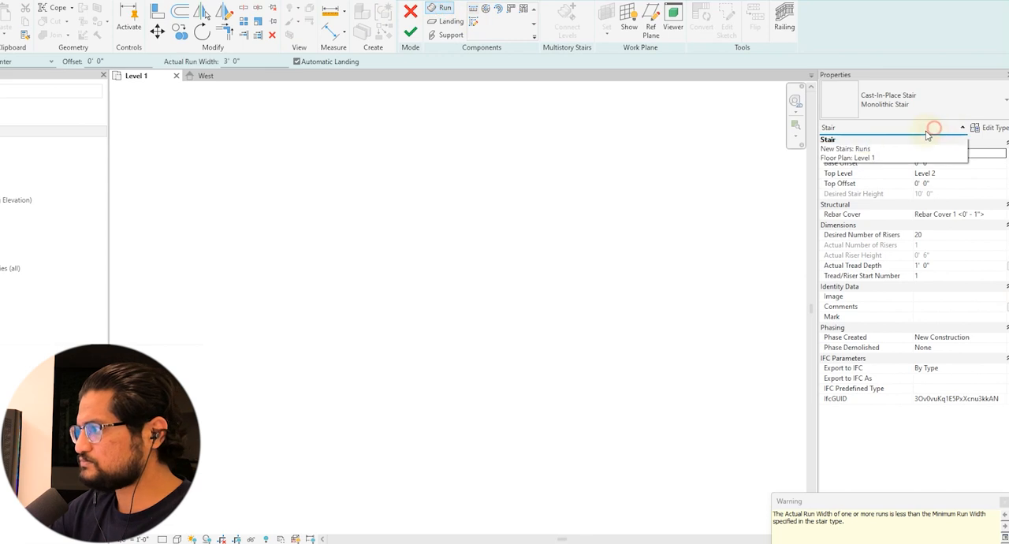
click(855, 149)
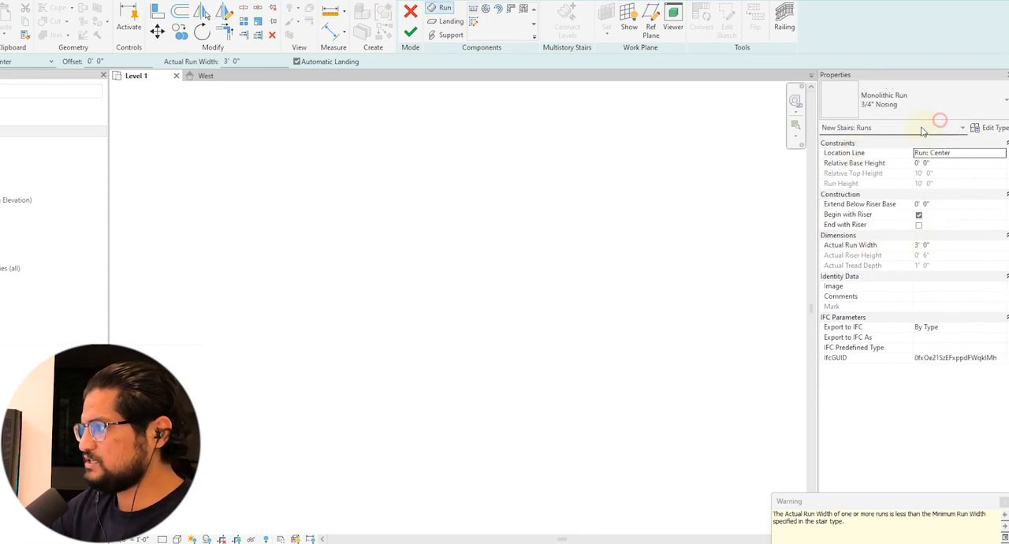
click(938, 127)
click(855, 143)
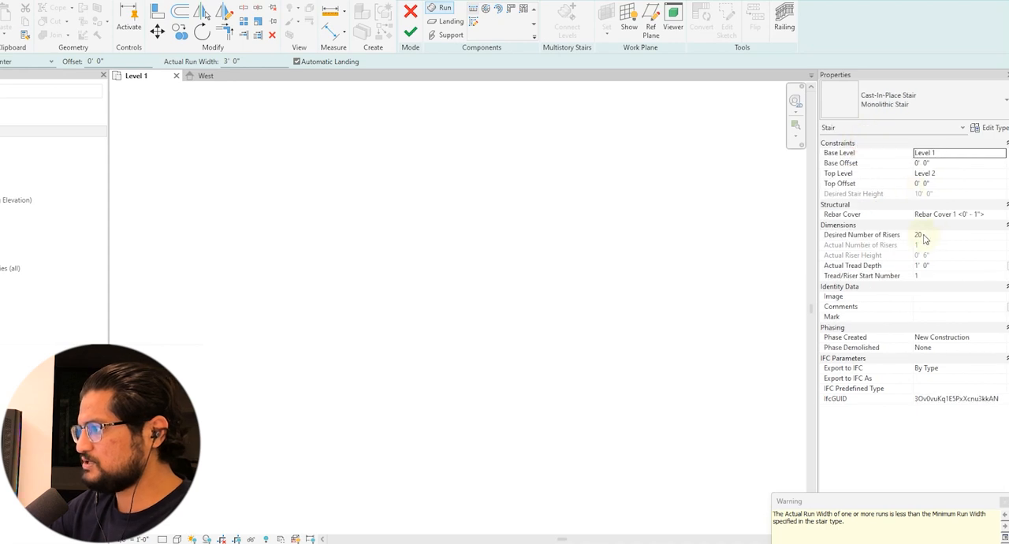
Draw two aligned straight runs of 10 risers each, joined by an automatic landing, and finish the stair
click(456, 433)
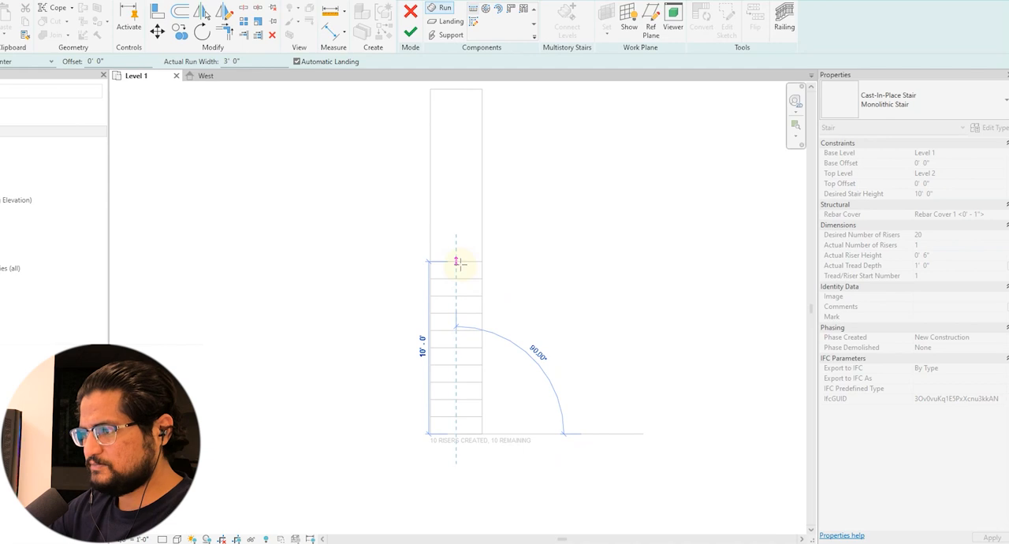
click(457, 260)
click(463, 281)
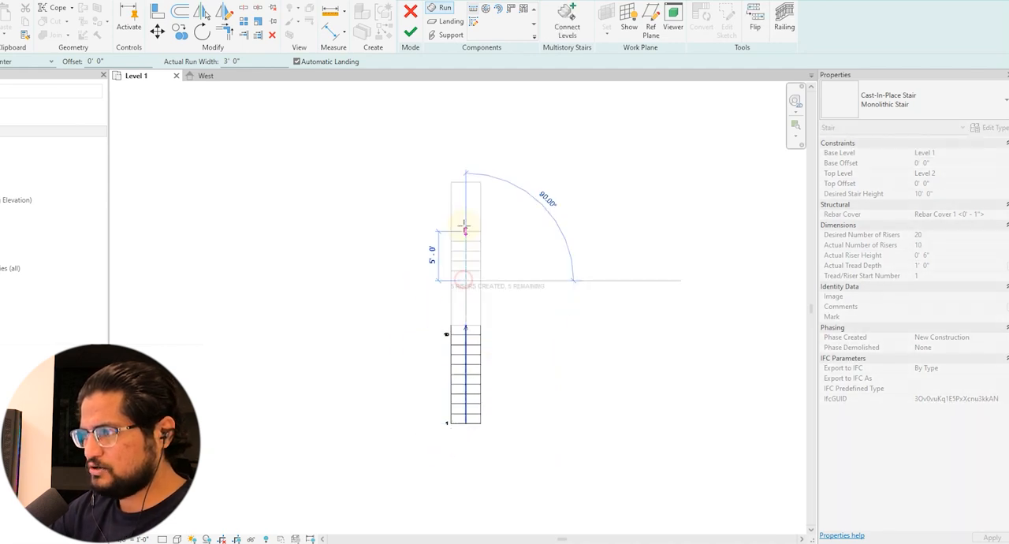
click(464, 169)
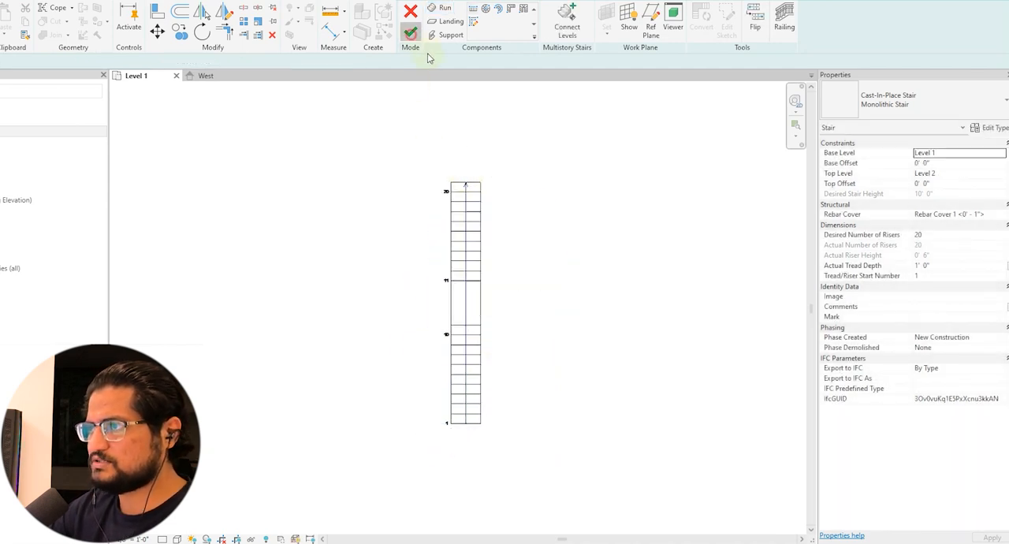
click(410, 32)
Switch to the West elevation and delete the stair's railings
click(203, 75)
scroll(435, 265, down, 3)
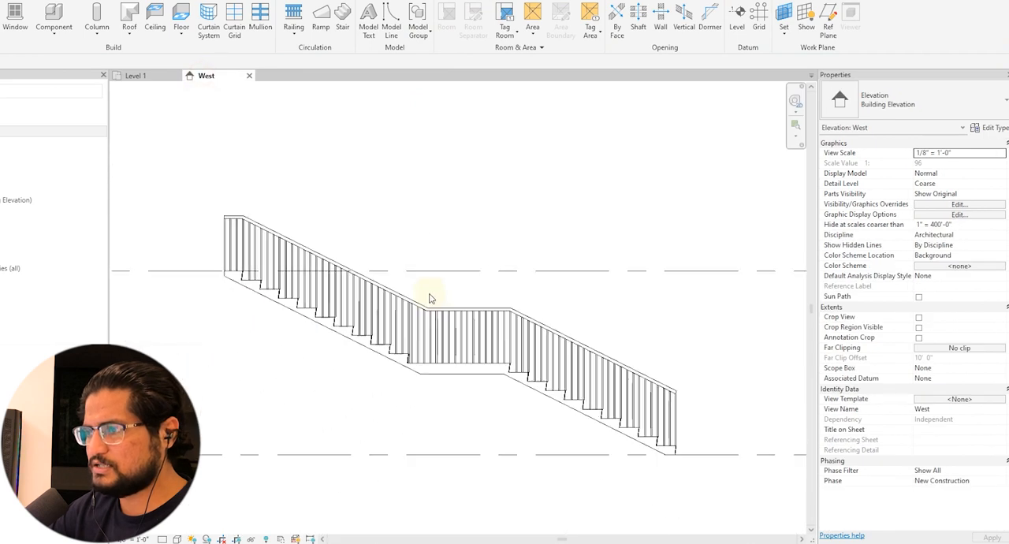
drag(330, 191, 234, 240)
key(Delete)
scroll(235, 306, up, 3)
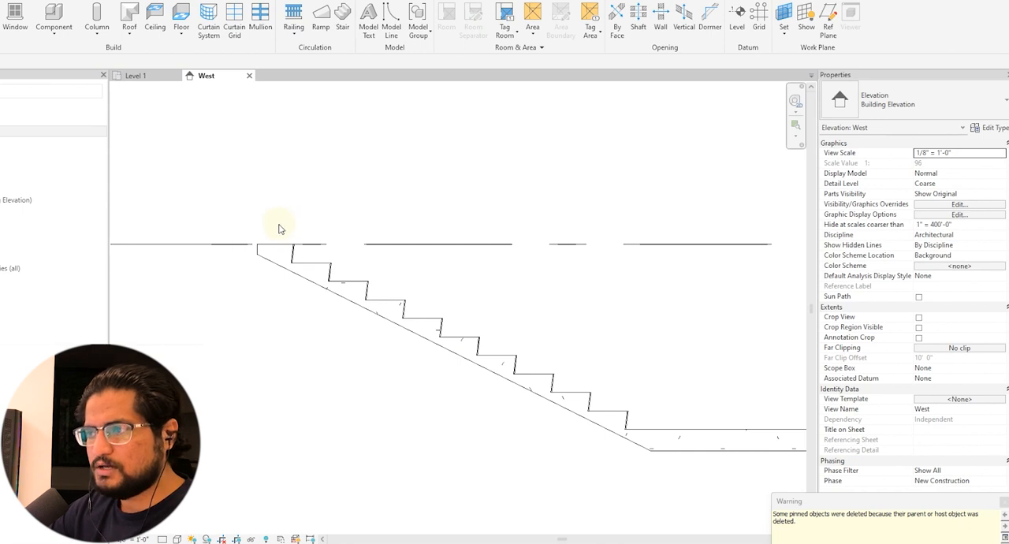
scroll(278, 230, down, 1)
Dimension the vertical rise from the landing to Level 2 and from Level 1 to the landing
key(d)
key(i)
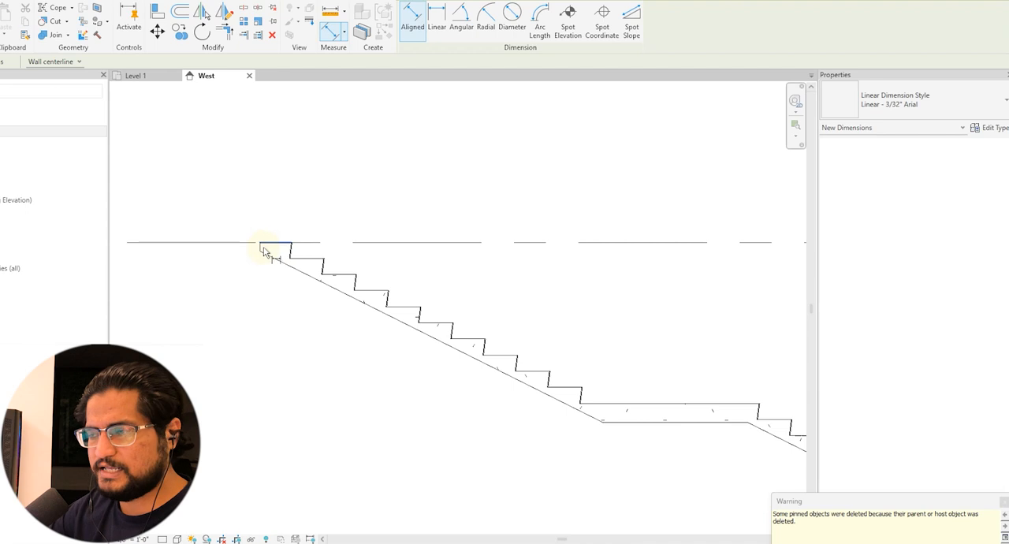
click(271, 243)
scroll(558, 327, down, 1)
click(619, 396)
click(241, 387)
scroll(237, 307, down, 1)
click(547, 362)
click(755, 452)
click(526, 487)
scroll(526, 486, up, 2)
key(Escape)
key(Escape)
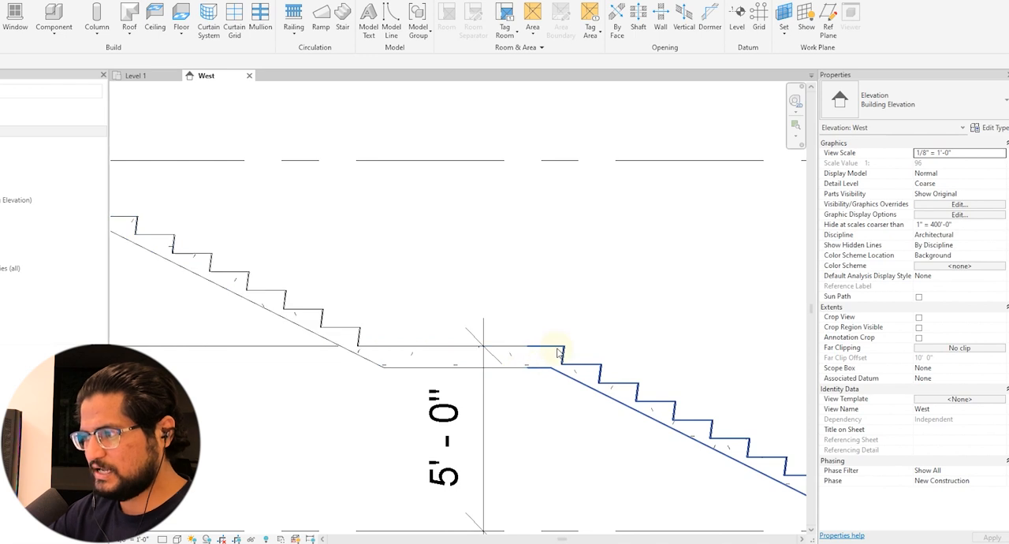
Check the lower run's instance properties and delete the height dimensions beside the stair
click(557, 352)
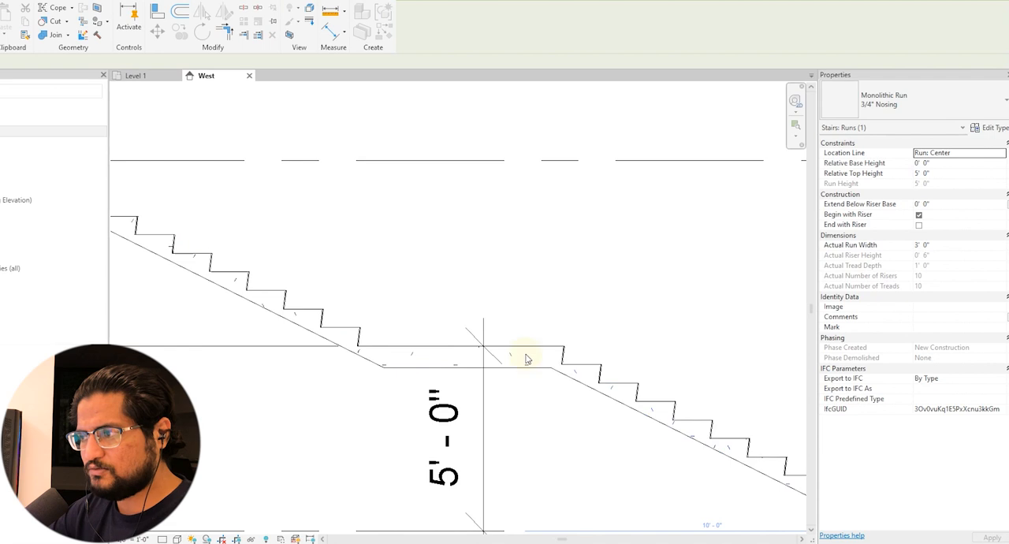
key(Escape)
scroll(521, 369, down, 2)
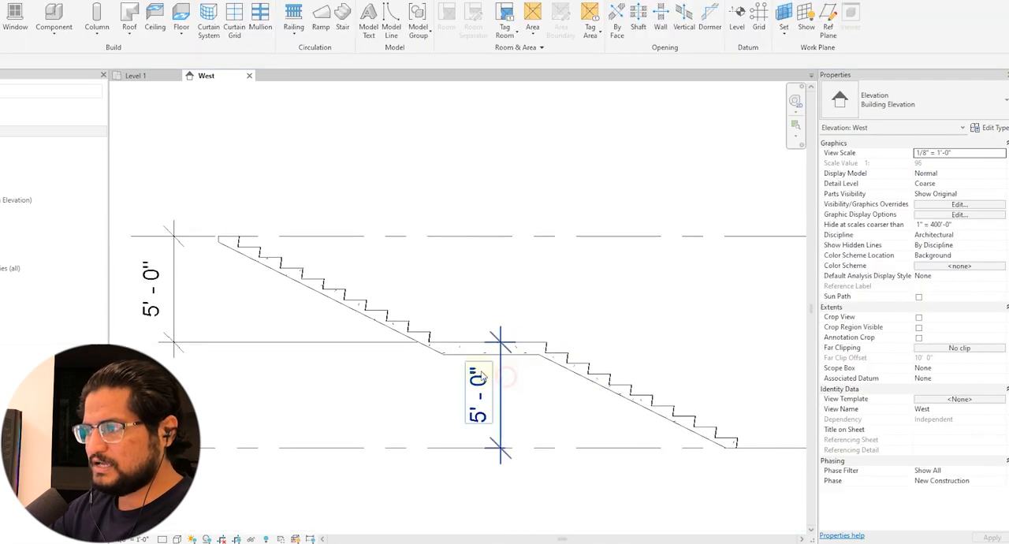
click(500, 382)
key(Delete)
Set the Monolithic Stair type's Right Support to Stringer (Closed) and apply it to the whole stair
click(376, 321)
middle_drag(628, 349, 596, 347)
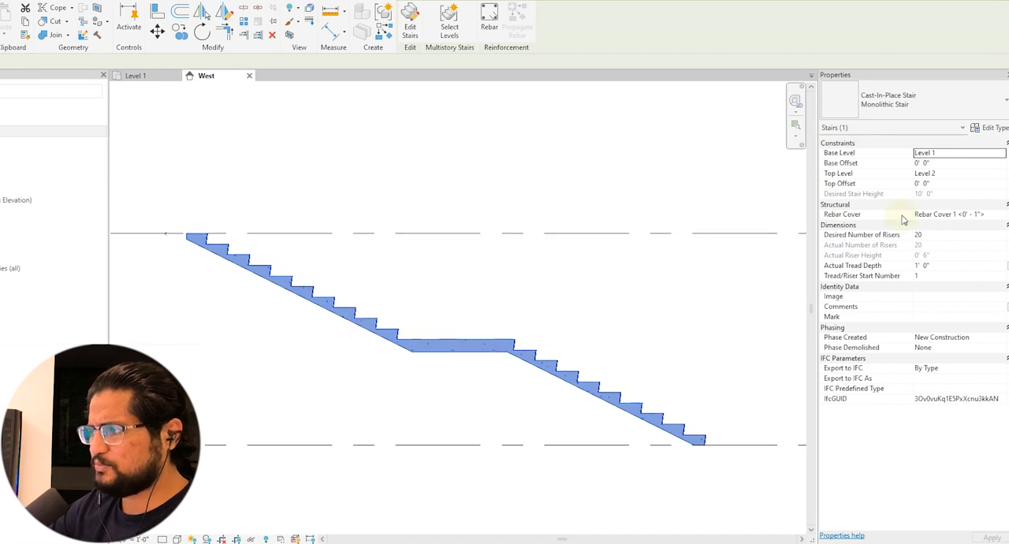
click(995, 130)
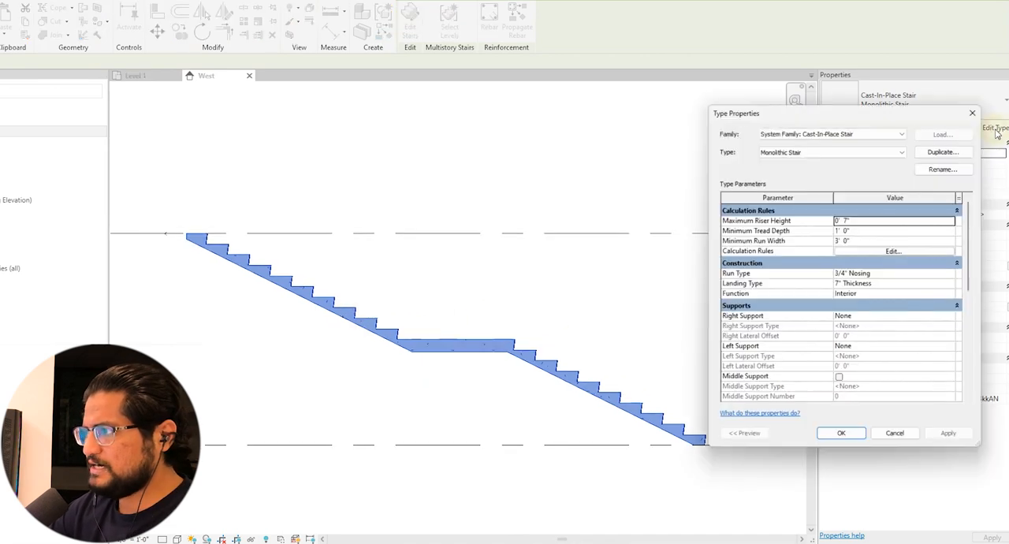
drag(839, 114, 847, 100)
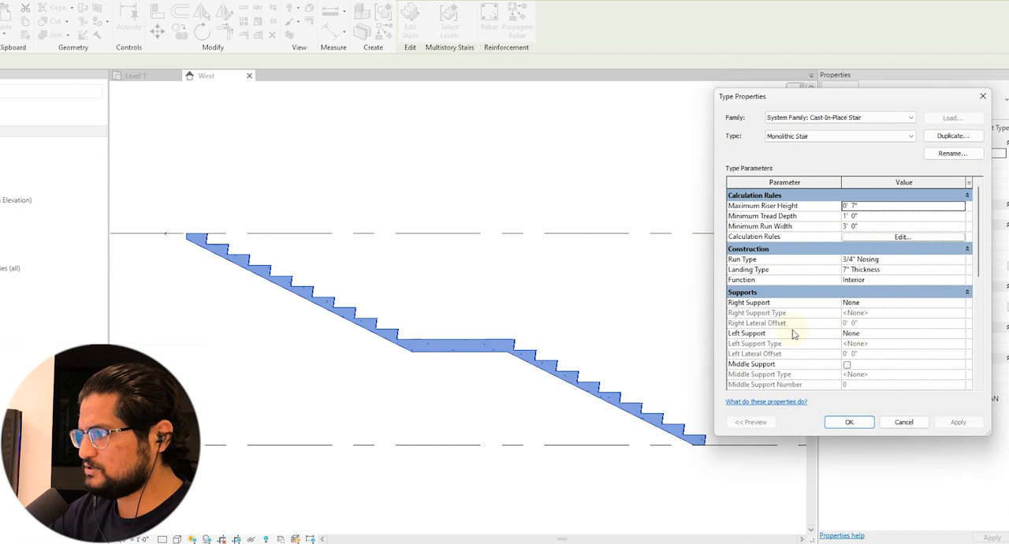
scroll(776, 292, down, 2)
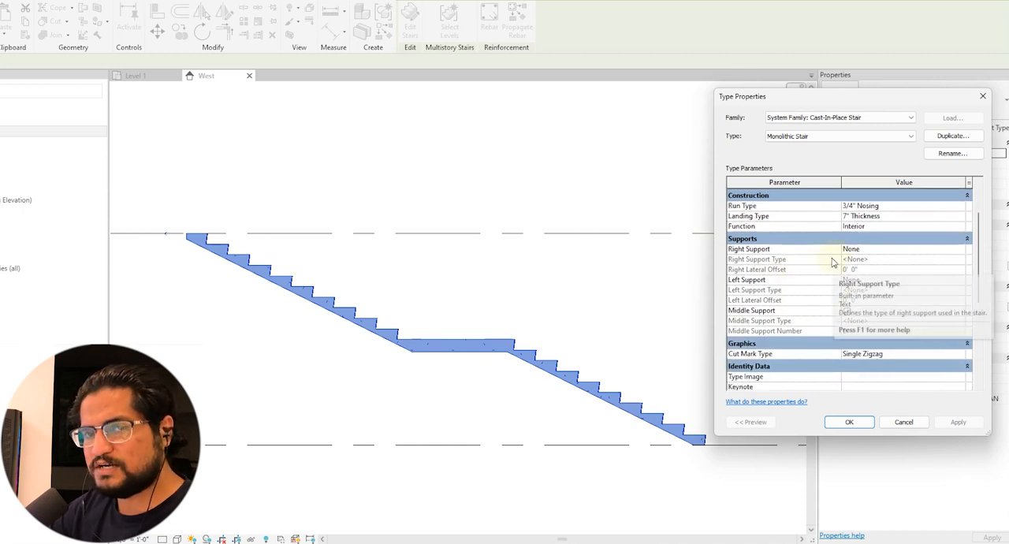
click(963, 250)
click(960, 249)
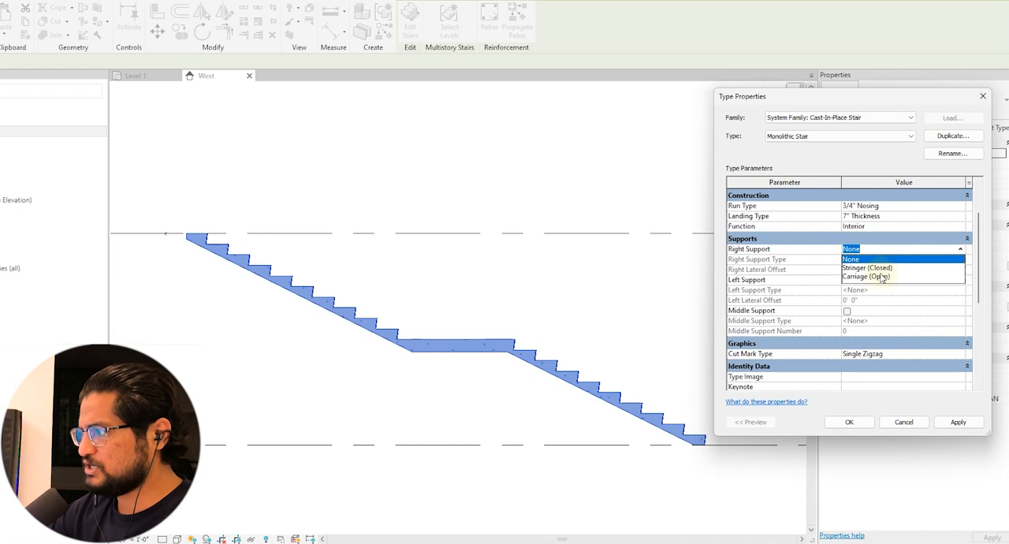
click(866, 267)
click(957, 422)
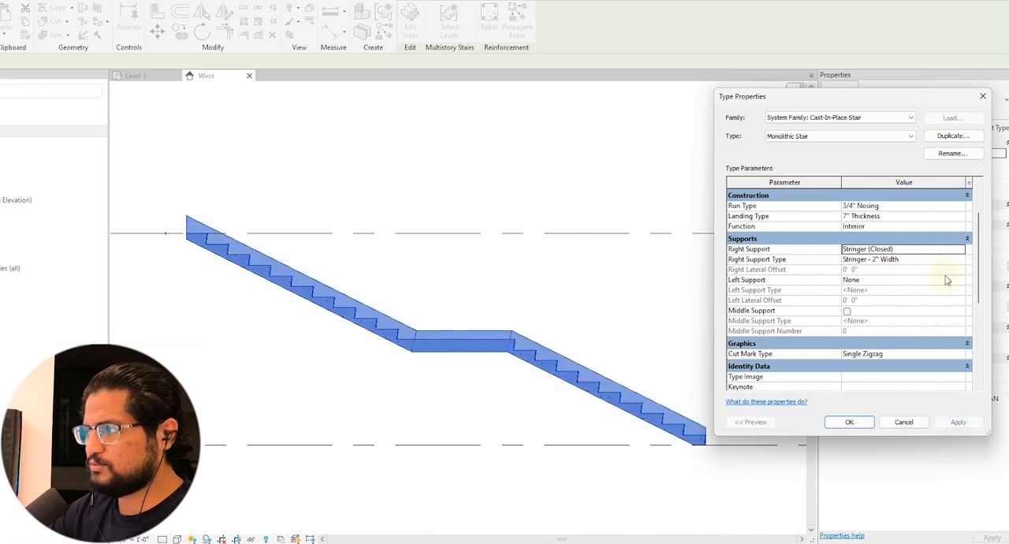
Review the type properties of the right support's Stringer - 2" Width and close them without changes
click(960, 260)
click(960, 260)
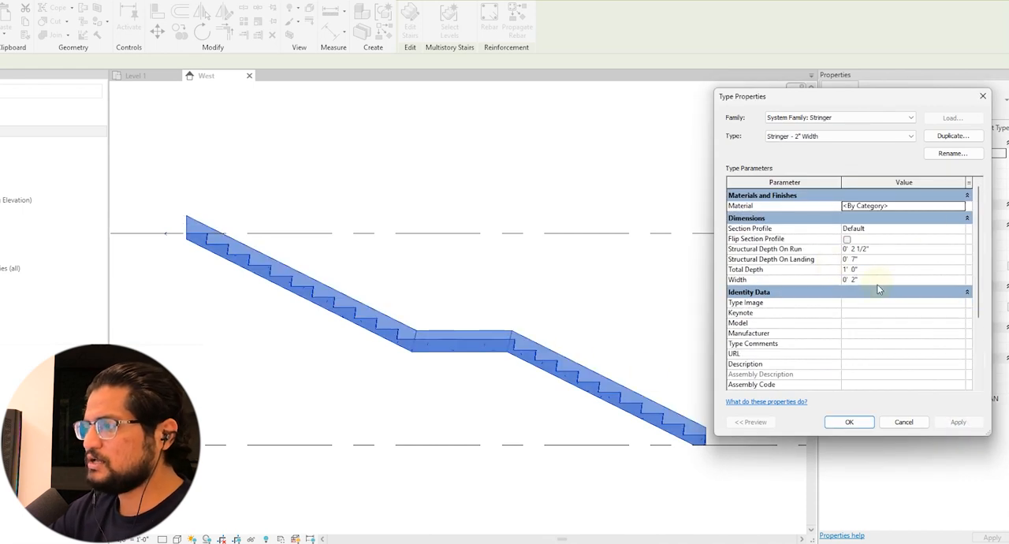
click(903, 421)
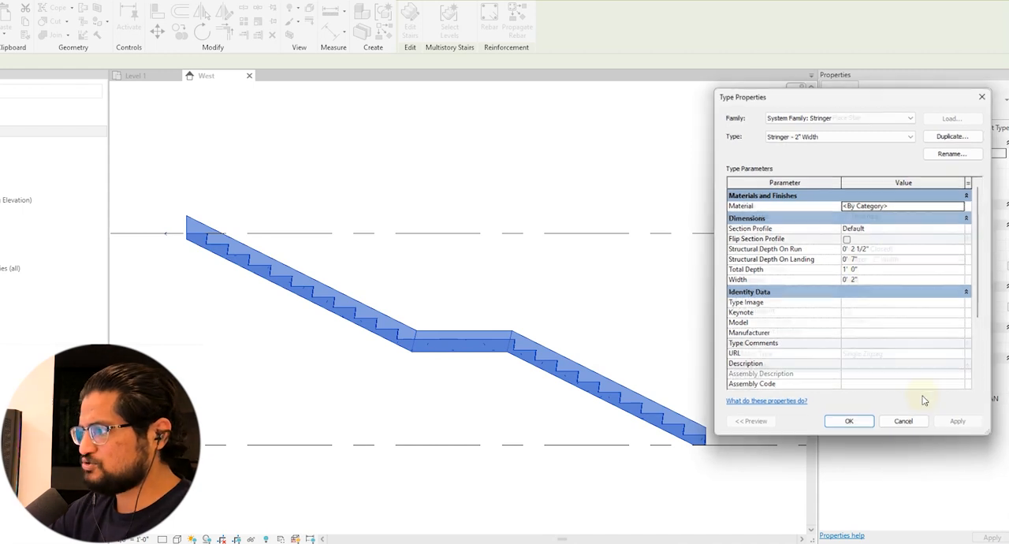
Set the Monolithic Stair type's Right Support to None and apply it to the stair
click(960, 249)
click(875, 259)
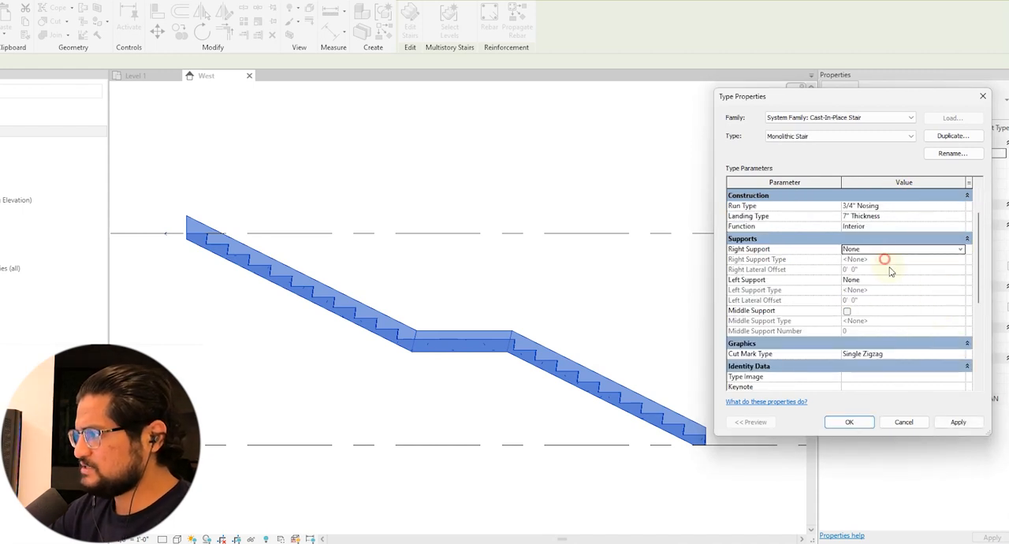
click(957, 422)
Enable treads with a 2" thickness in the stair's 3/4" Nosing run type and apply the change
scroll(912, 320, up, 2)
click(960, 259)
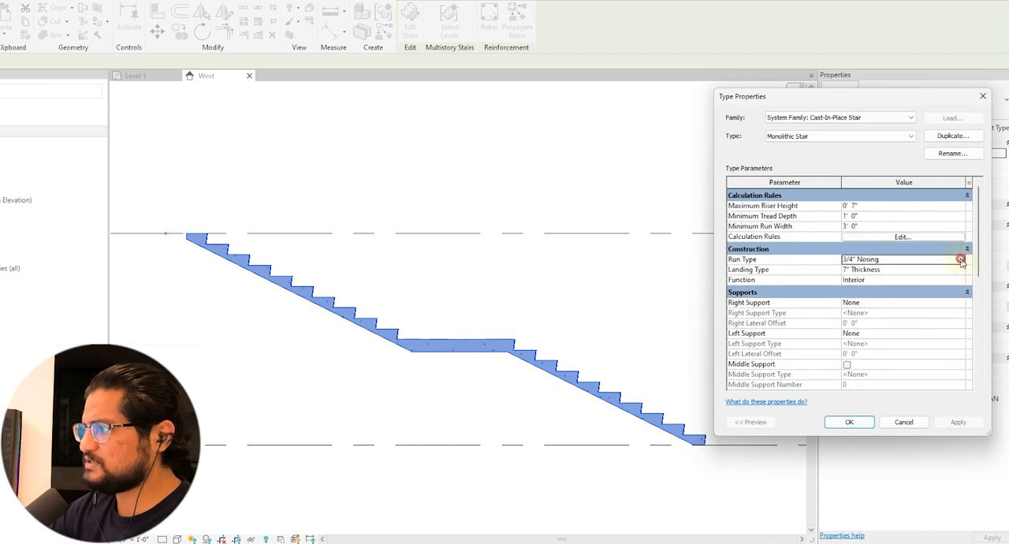
click(961, 259)
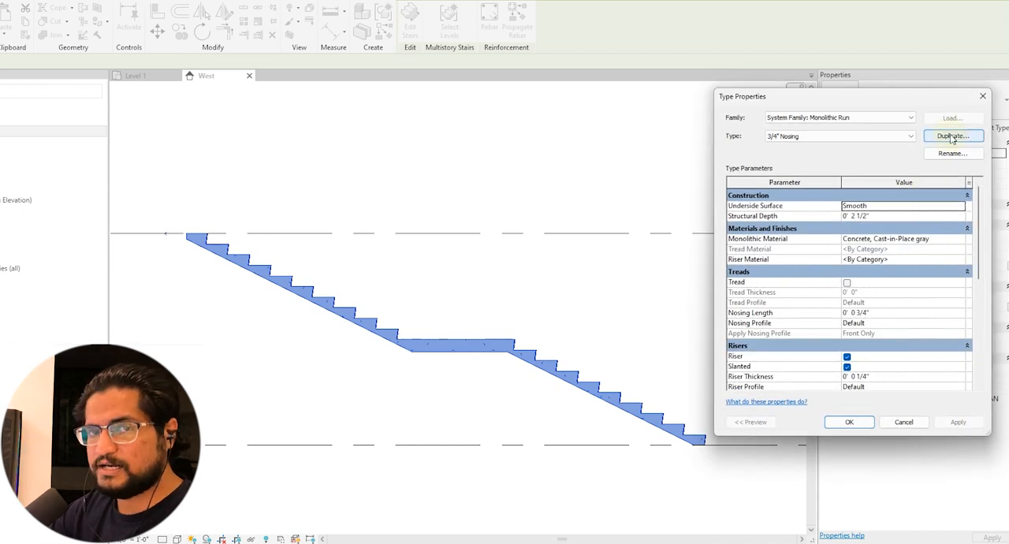
drag(919, 101, 887, 196)
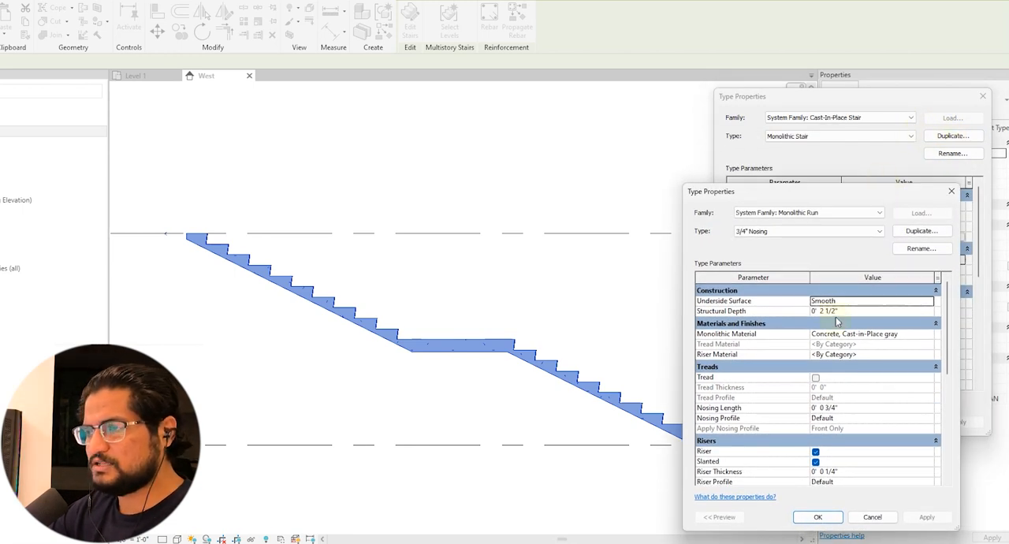
drag(869, 196, 896, 107)
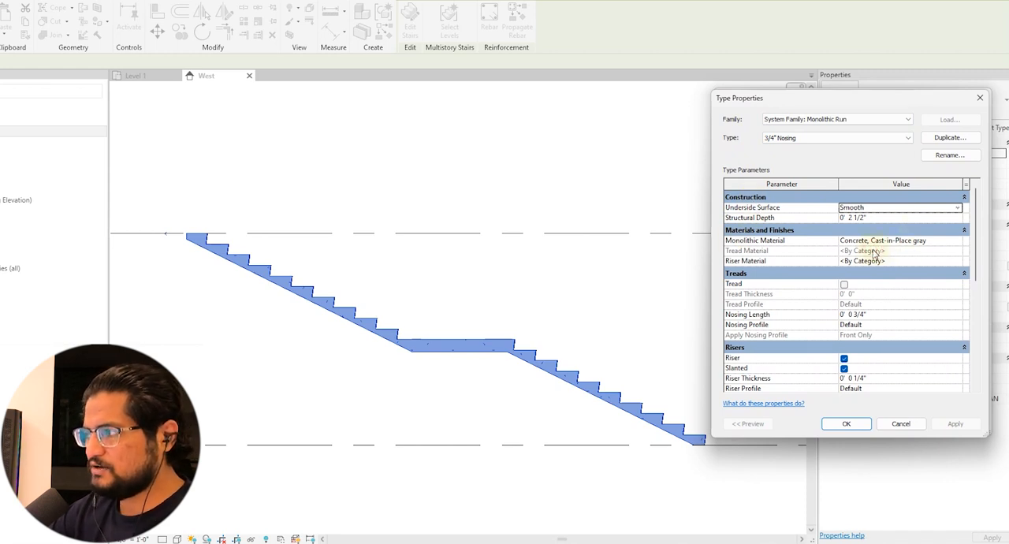
click(844, 284)
click(844, 285)
click(888, 253)
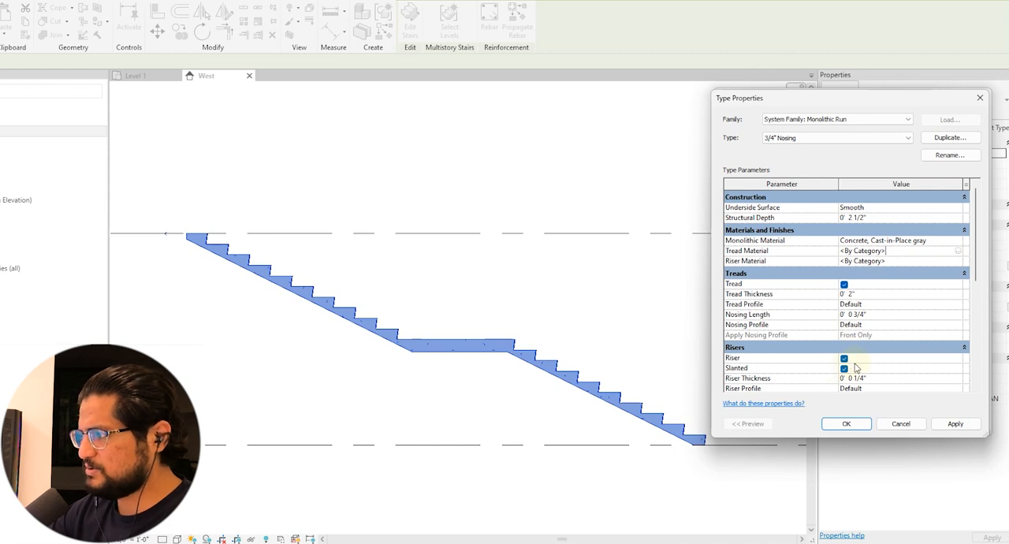
click(955, 423)
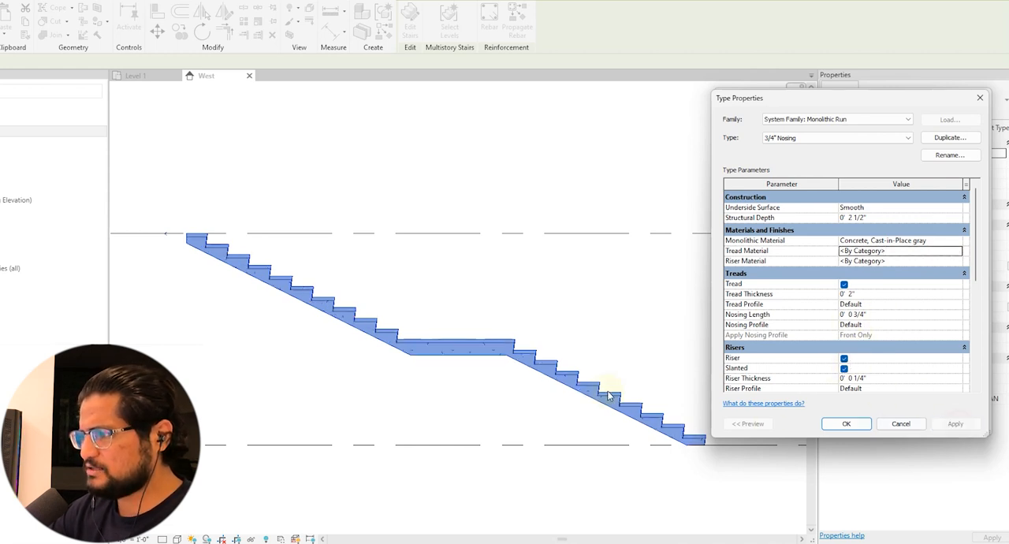
click(857, 423)
click(844, 419)
Set the 3/4" Nosing run type's Structural Depth to 6" and apply it
scroll(533, 364, up, 4)
scroll(533, 364, down, 2)
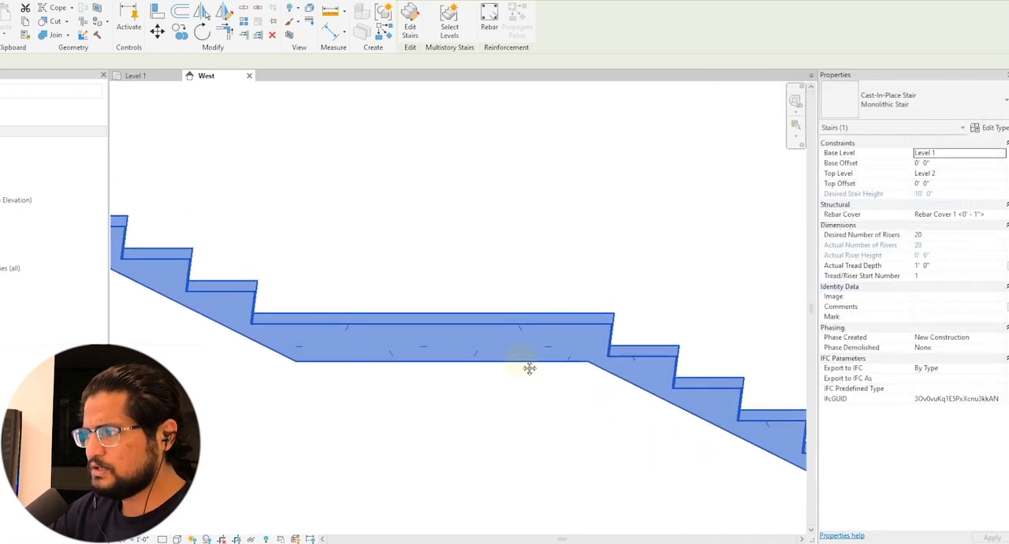
click(991, 128)
click(958, 261)
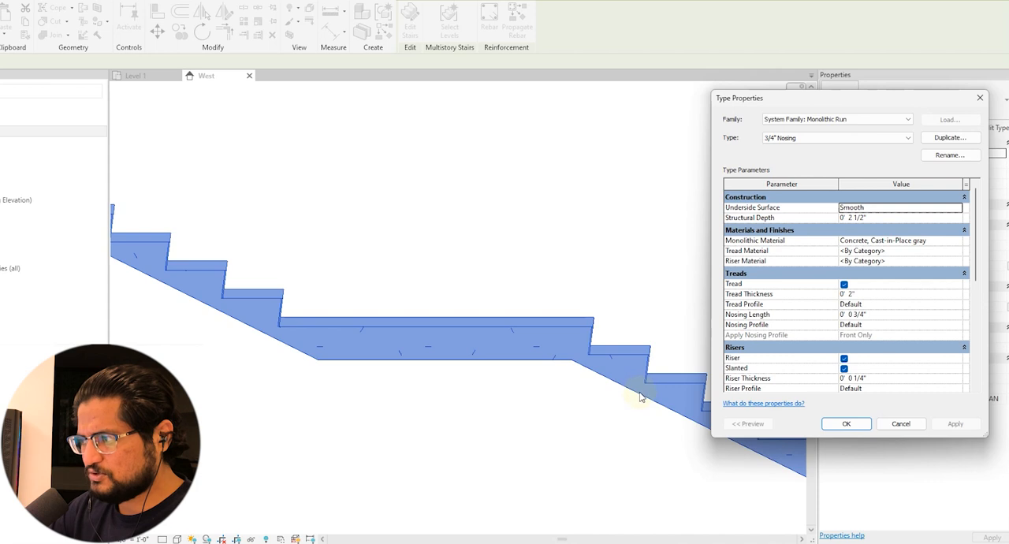
click(933, 219)
text(6")
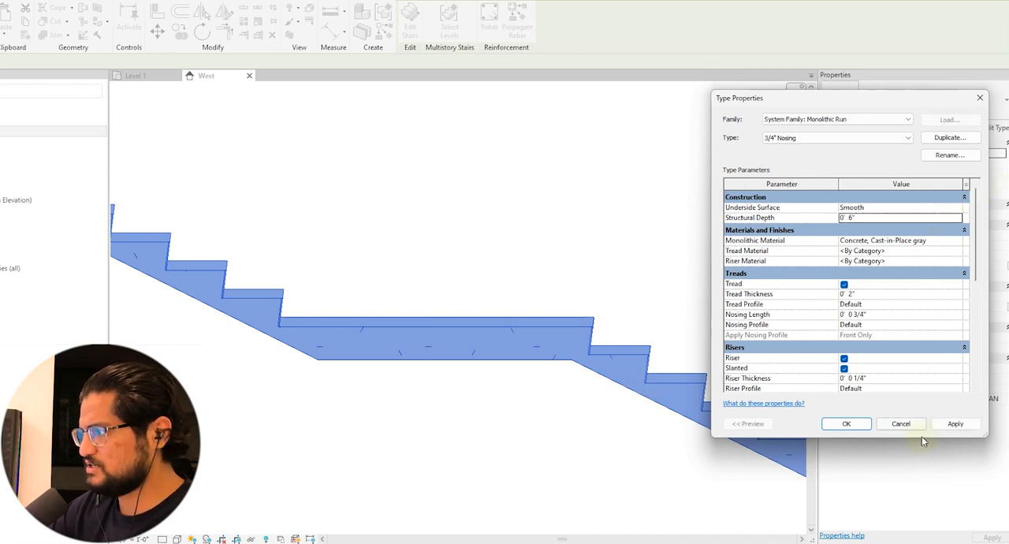
click(950, 426)
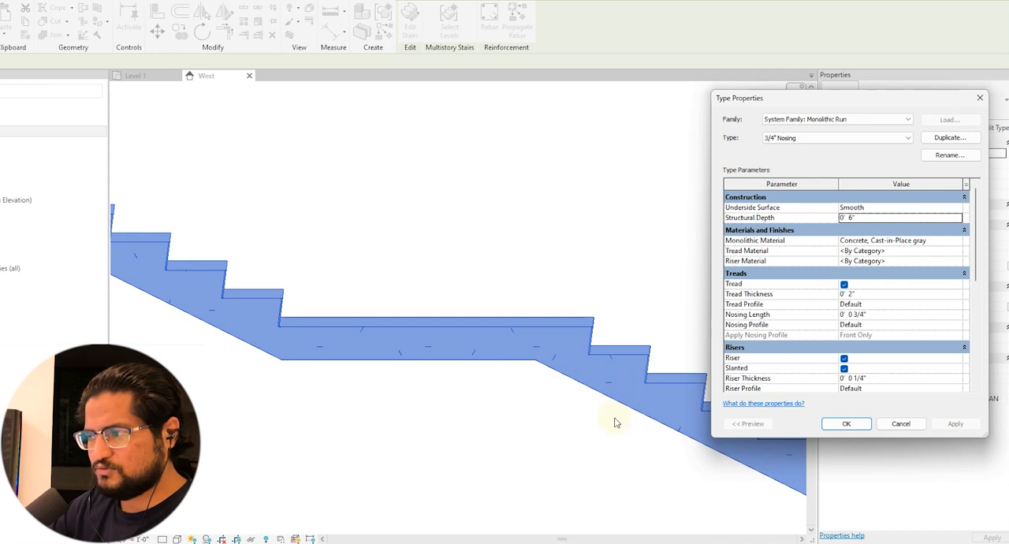
Set the run type's Underside Surface to Stepped, apply it and return to the stair type properties
click(956, 207)
click(957, 207)
click(858, 228)
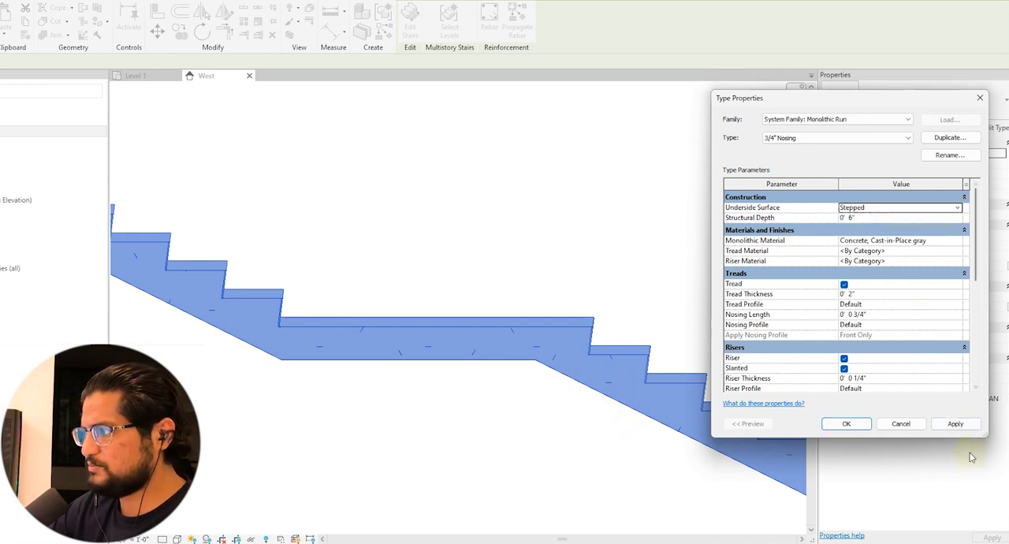
click(955, 423)
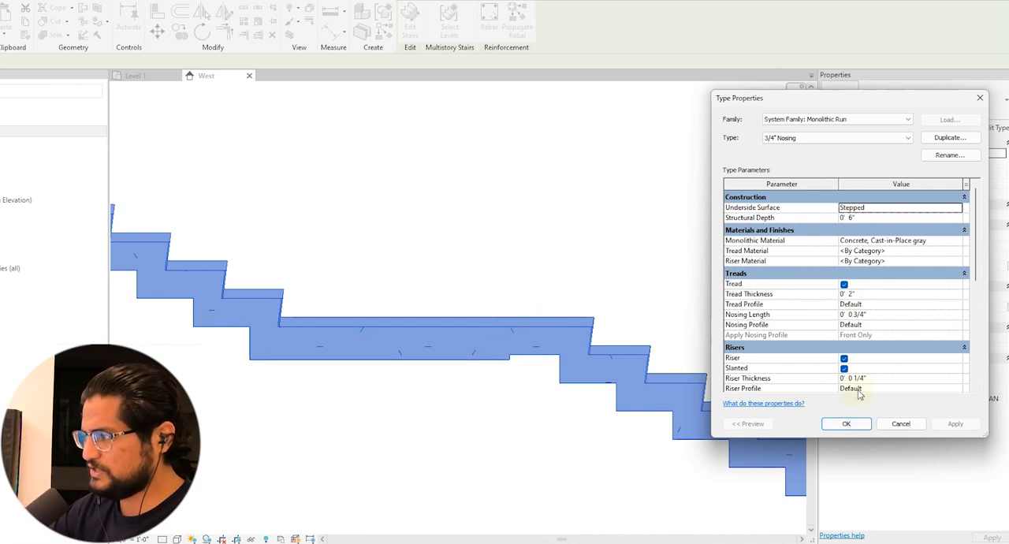
click(856, 424)
Set the Monolithic Thickness of the 7" Thickness landing type to 6" and apply it
click(955, 271)
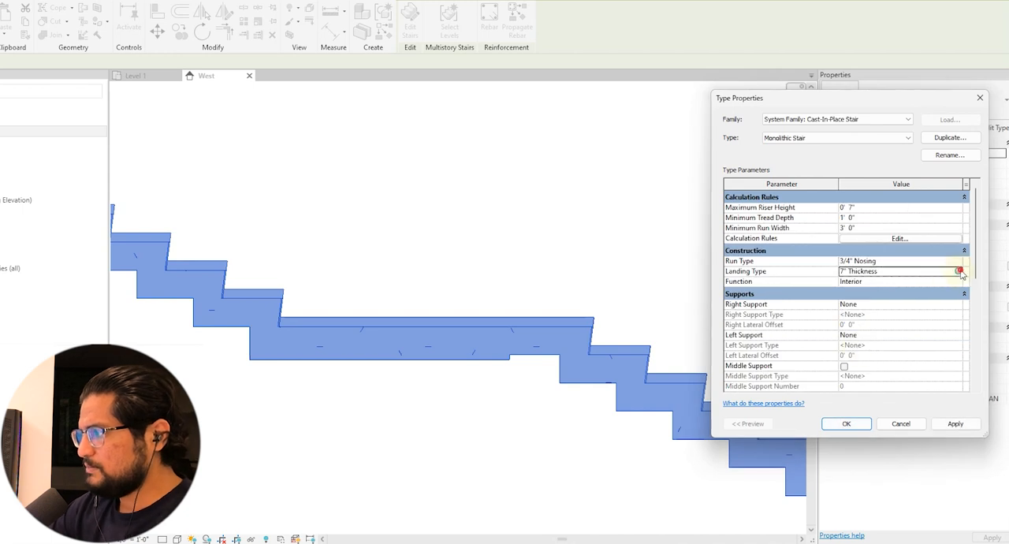
click(958, 271)
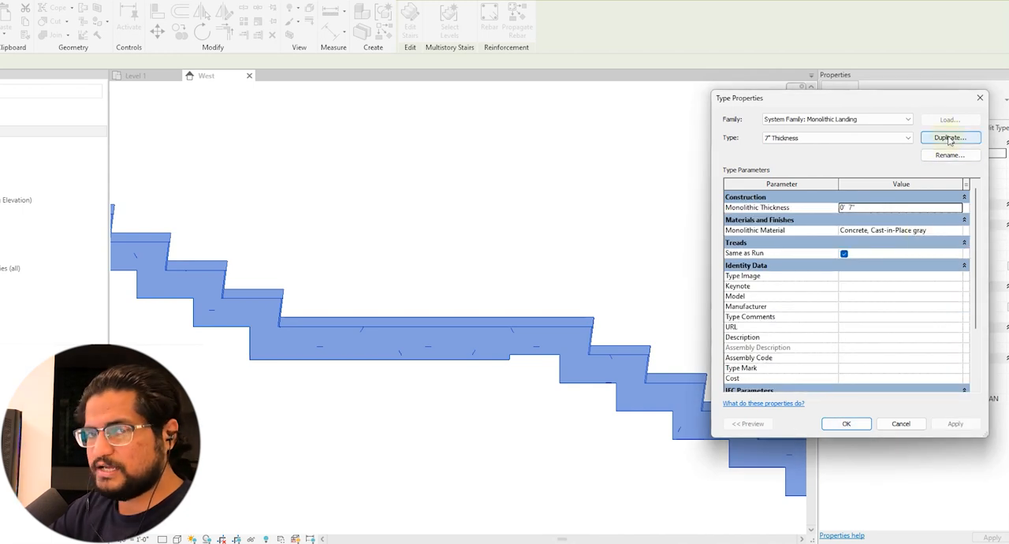
click(885, 207)
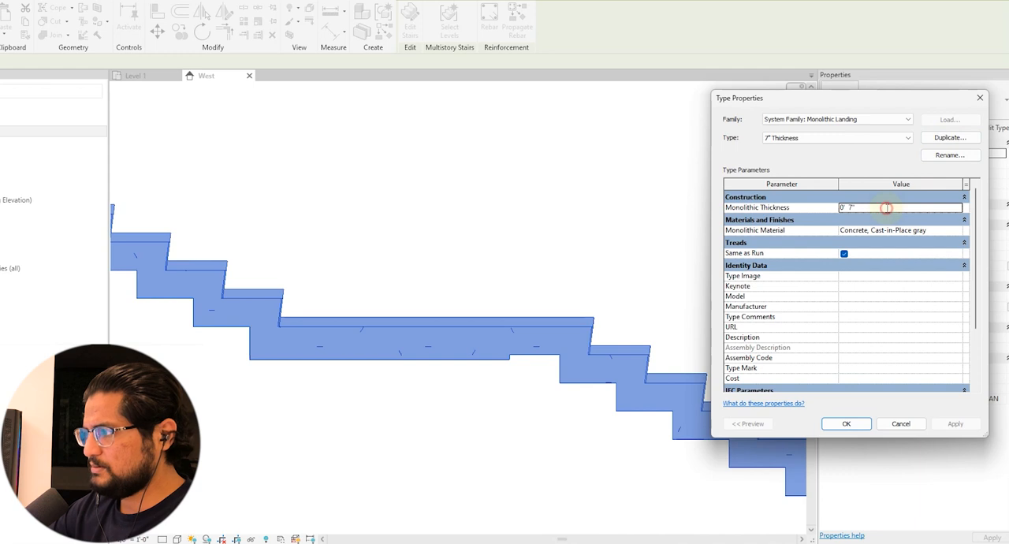
text(6")
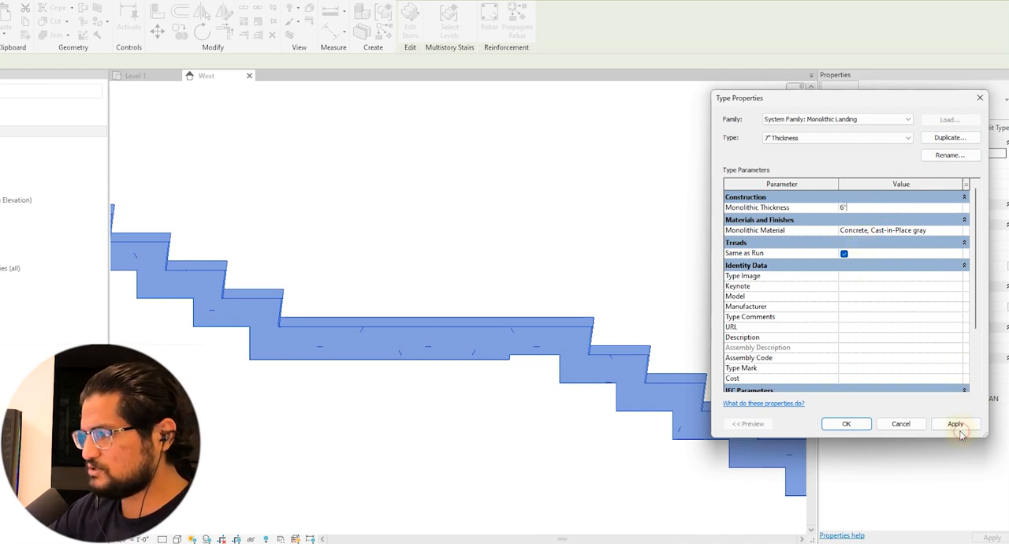
click(955, 424)
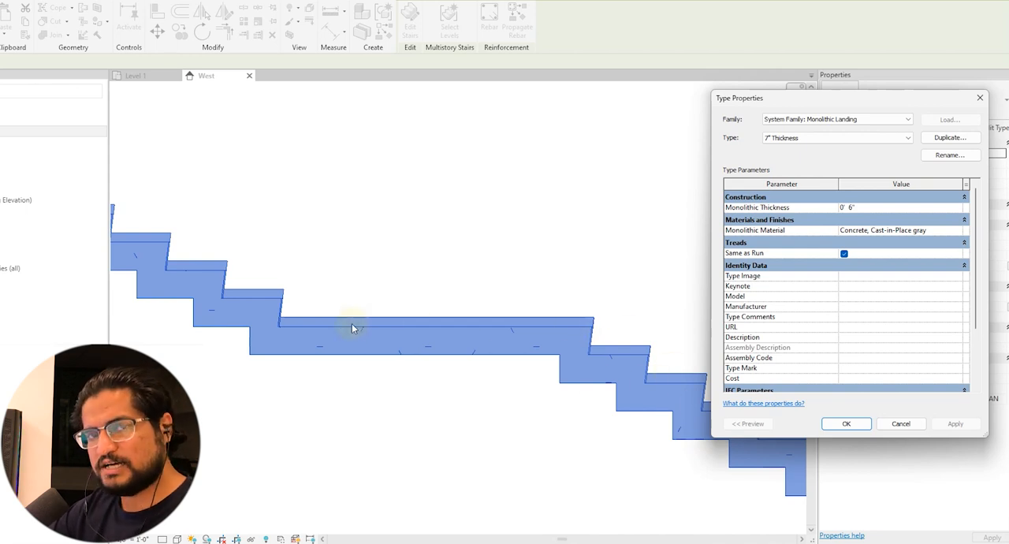
Turn off Same as Run for the landing type and give it its own tread with a 2" thickness
click(844, 254)
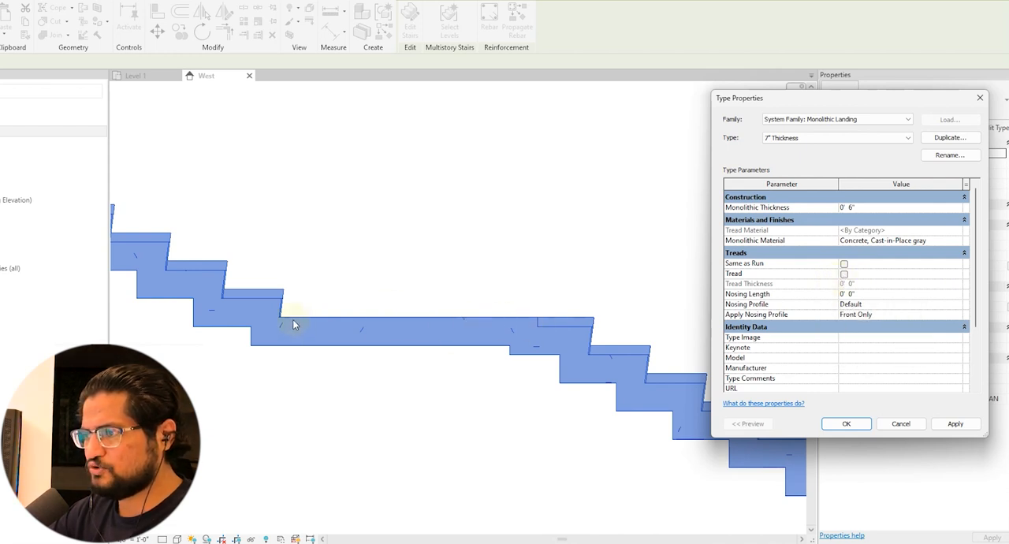
click(844, 274)
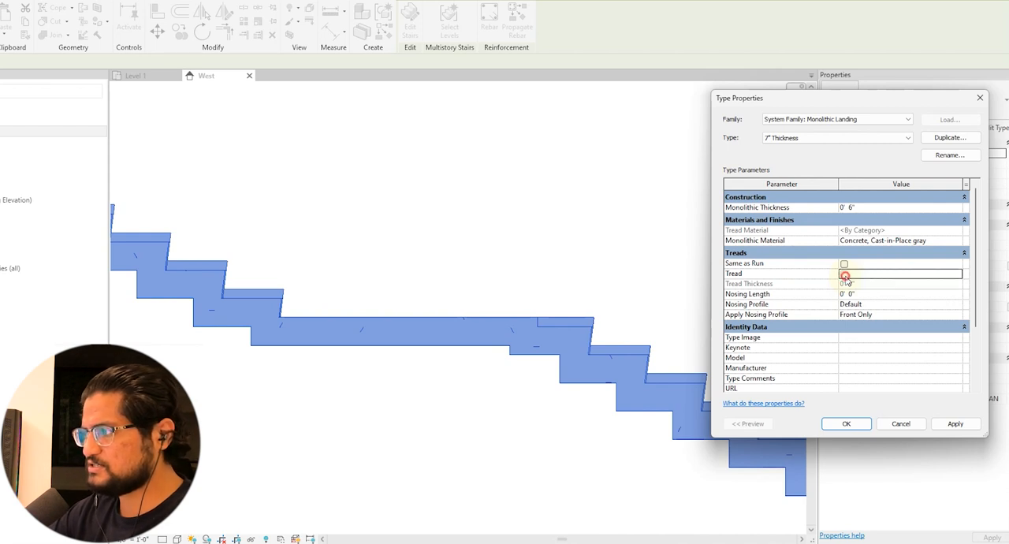
click(866, 294)
click(860, 282)
click(962, 427)
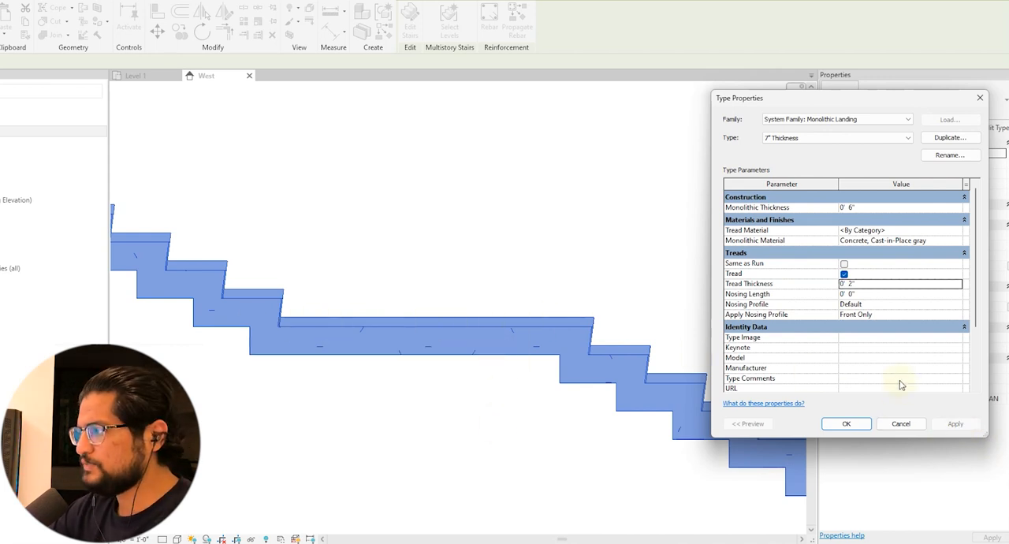
Turn Same as Run back on for the landing type, confirm the landing and stair types, and deselect the stair
click(844, 263)
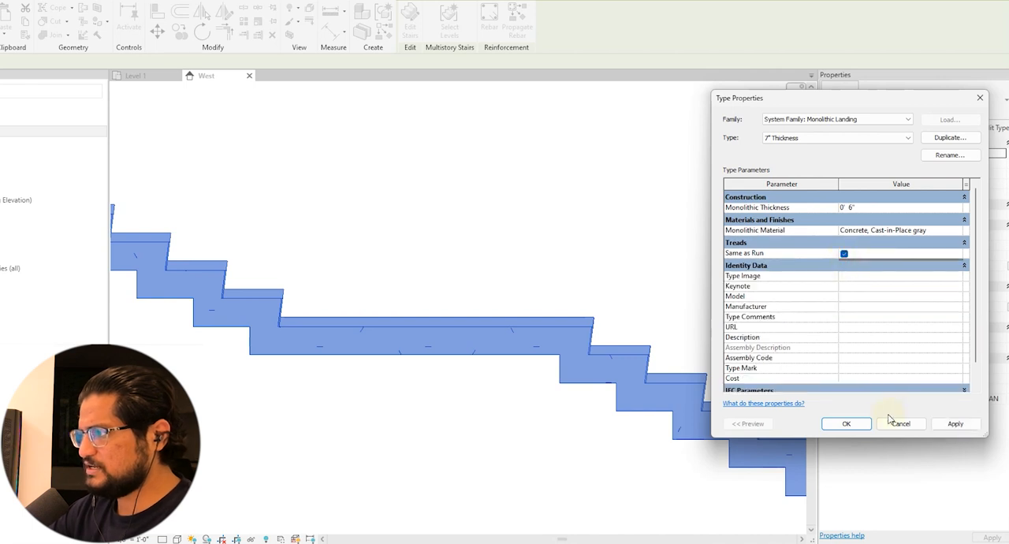
click(846, 424)
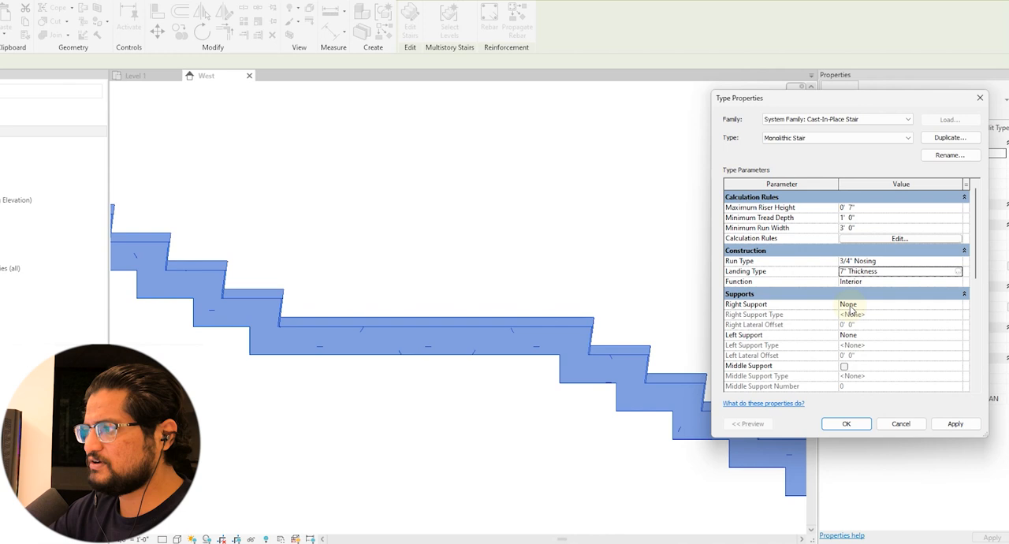
click(846, 424)
click(633, 290)
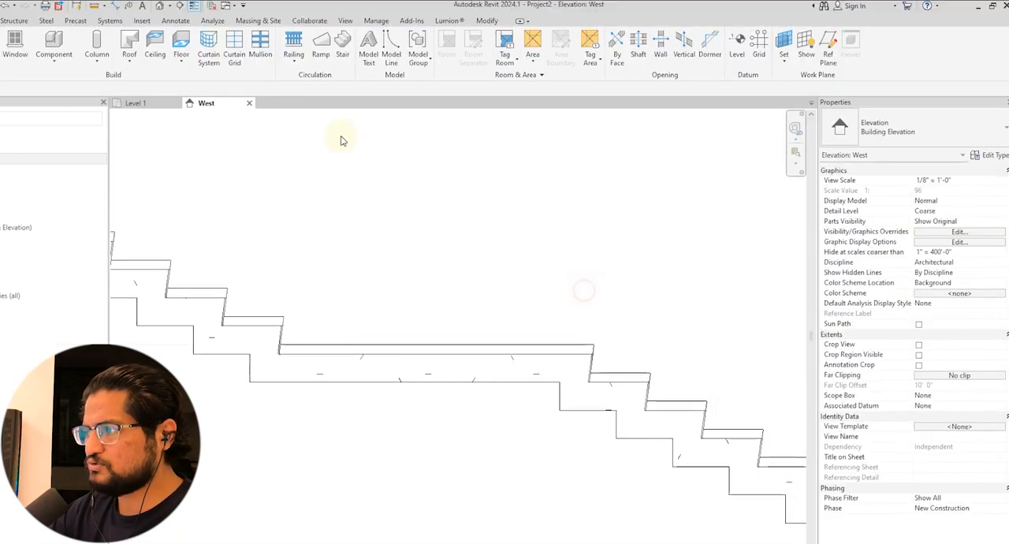
Open the default 3D view of the stair and set its visual style to Shaded
click(160, 6)
shift+middle_drag(458, 324, 397, 329)
scroll(396, 329, up, 4)
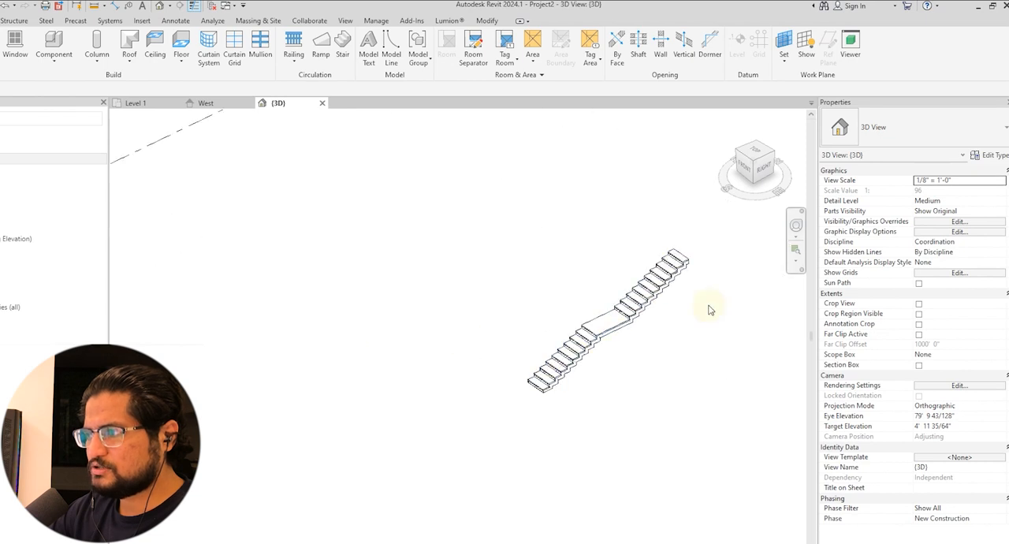
scroll(709, 309, up, 3)
click(176, 536)
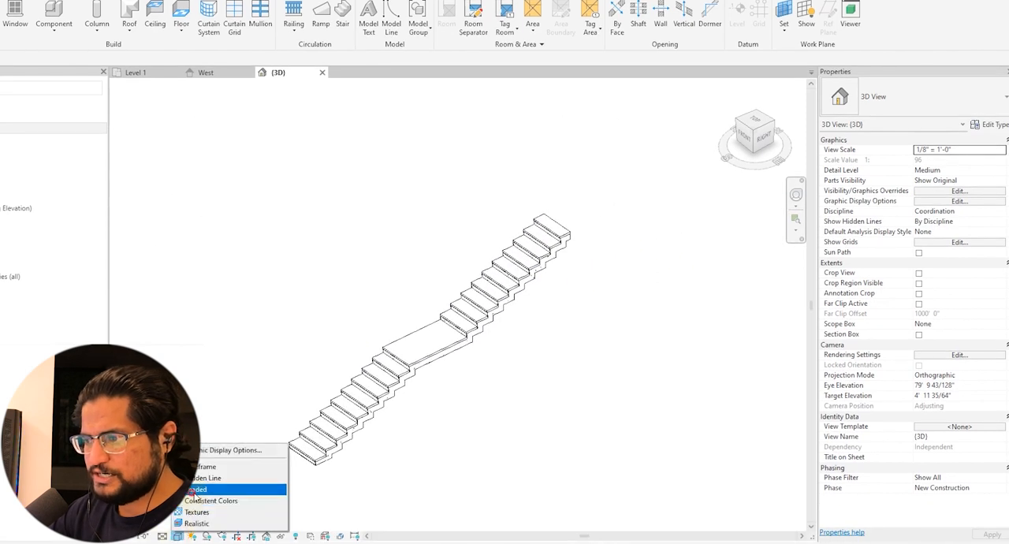
click(228, 488)
Examine the treads, landing and stepped underside of the shaded stair in 3D
scroll(595, 293, up, 2)
scroll(595, 293, up, 2)
scroll(564, 352, down, 3)
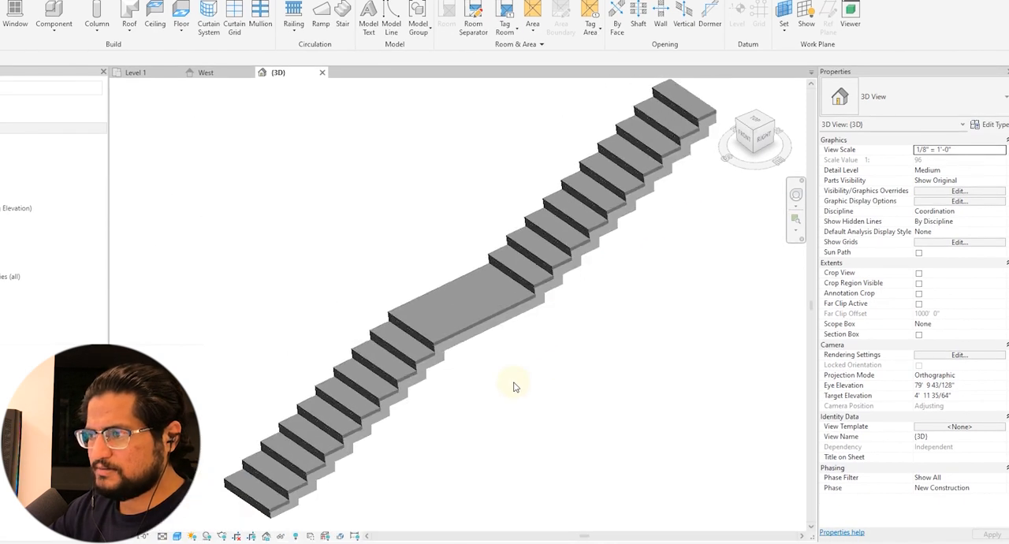
shift+middle_drag(575, 379, 547, 367)
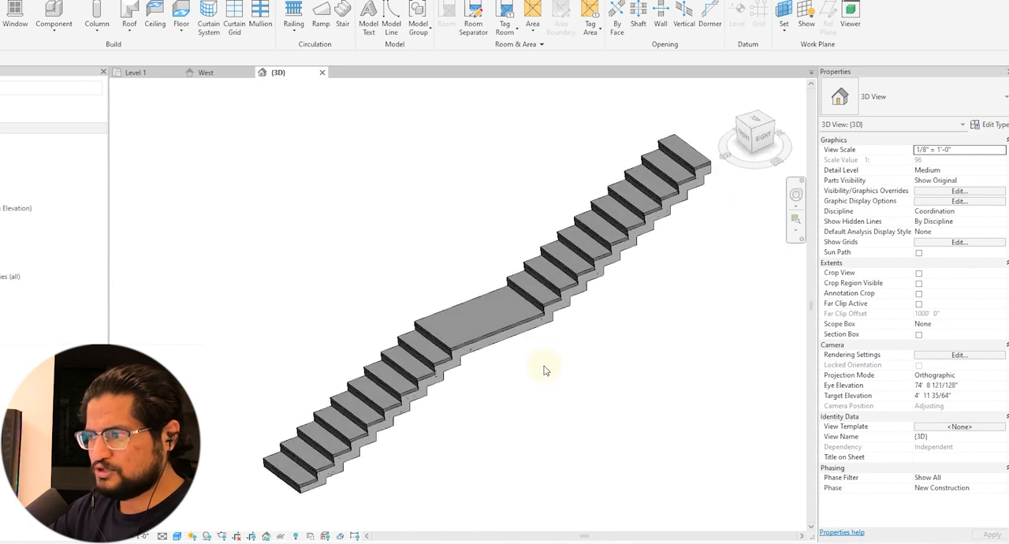
scroll(499, 365, up, 4)
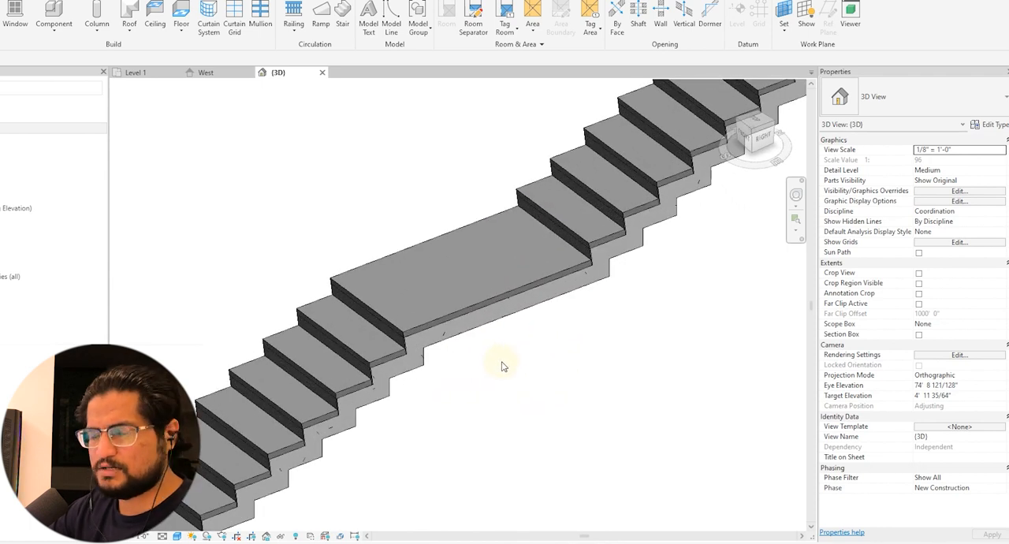
shift+middle_drag(476, 358, 472, 317)
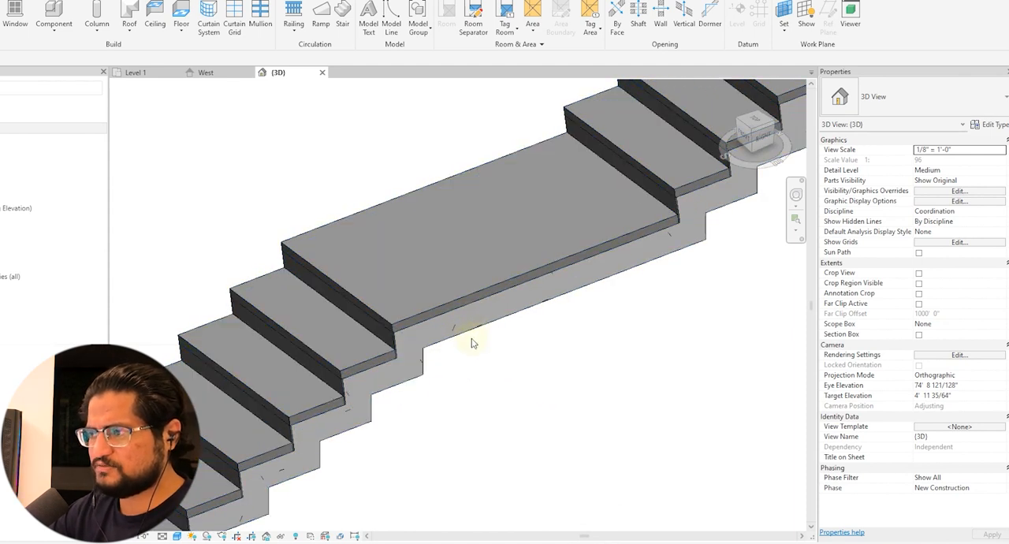
scroll(471, 343, down, 2)
shift+middle_drag(549, 314, 442, 376)
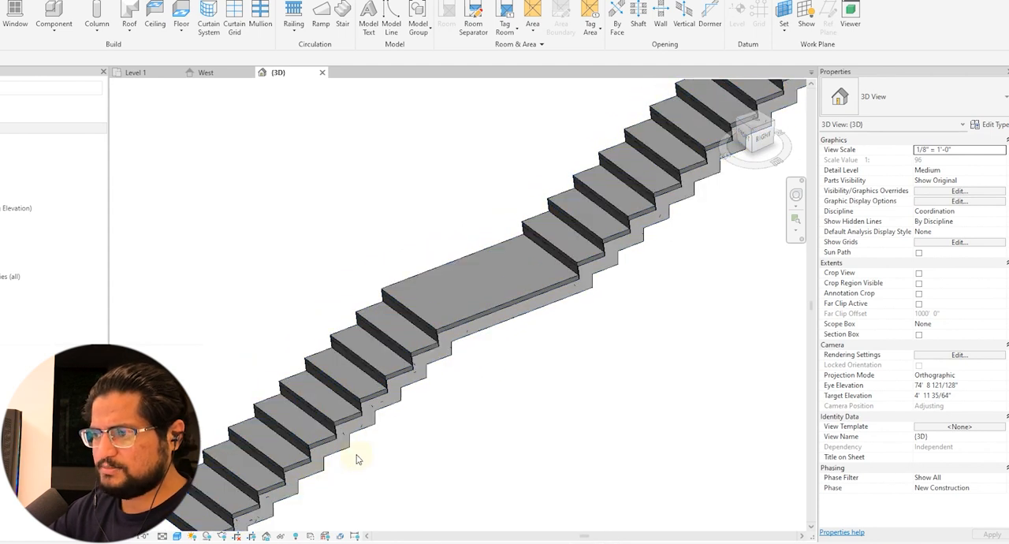
Select the whole stair in 3D and switch back to the West elevation to view its treads and risers
click(465, 340)
scroll(441, 350, up, 3)
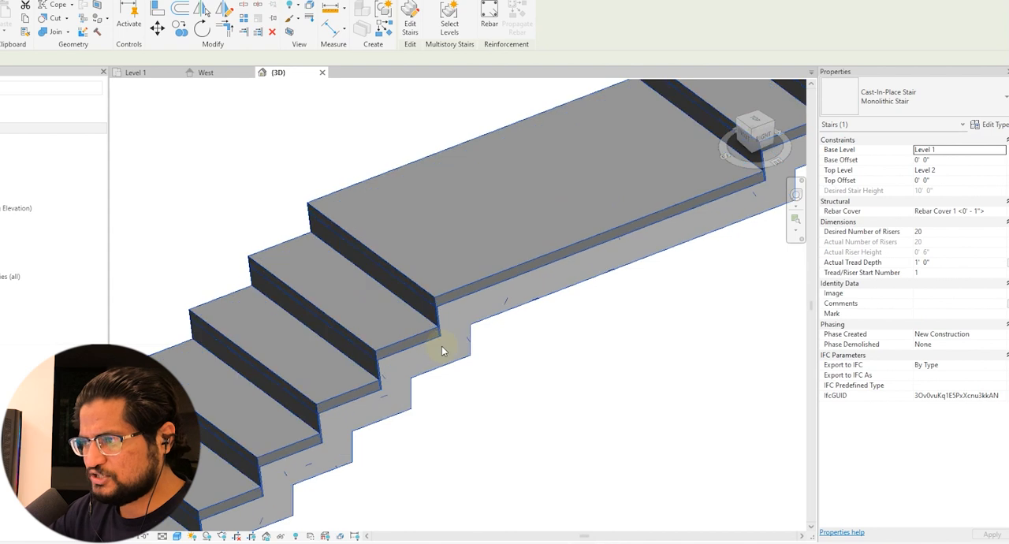
click(203, 72)
scroll(602, 323, up, 4)
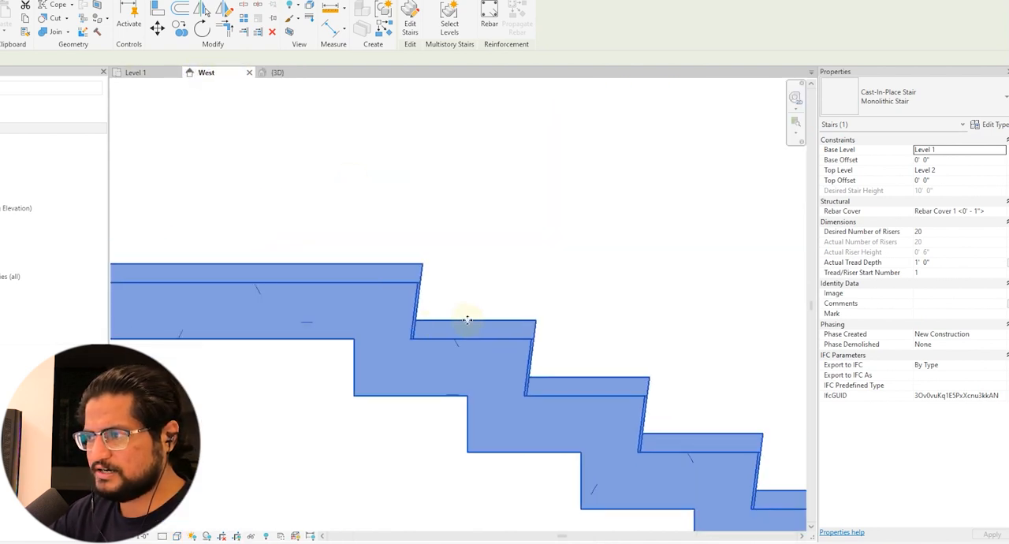
Turn off the Slanted riser option in the selected stair's 3/4" Nosing run type and apply it
scroll(497, 299, down, 2)
click(995, 125)
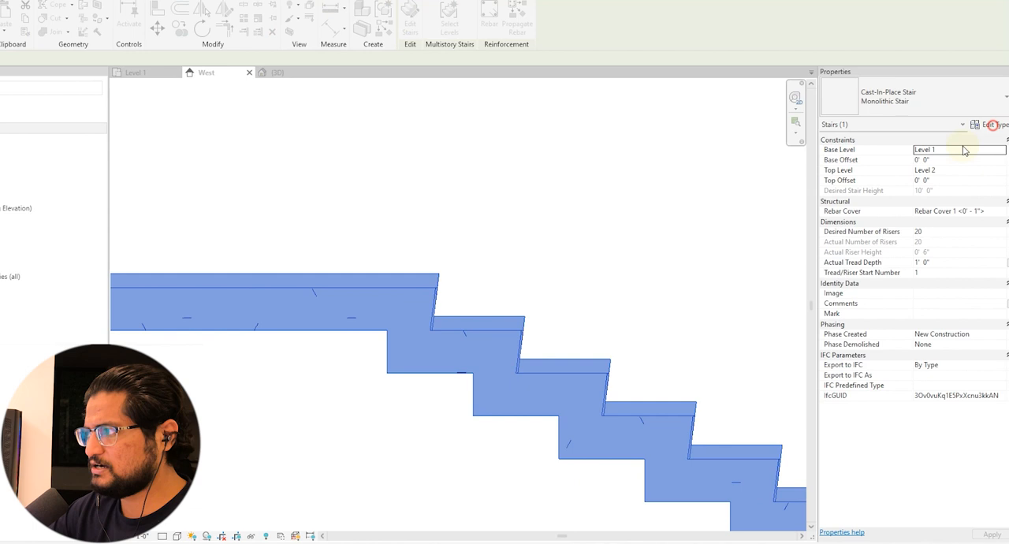
click(899, 258)
click(961, 258)
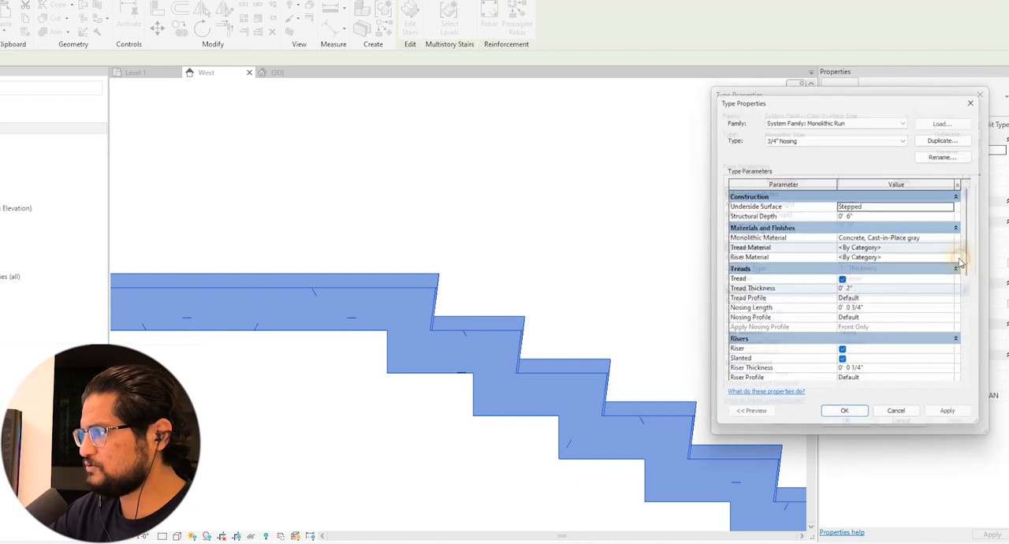
click(844, 365)
click(954, 420)
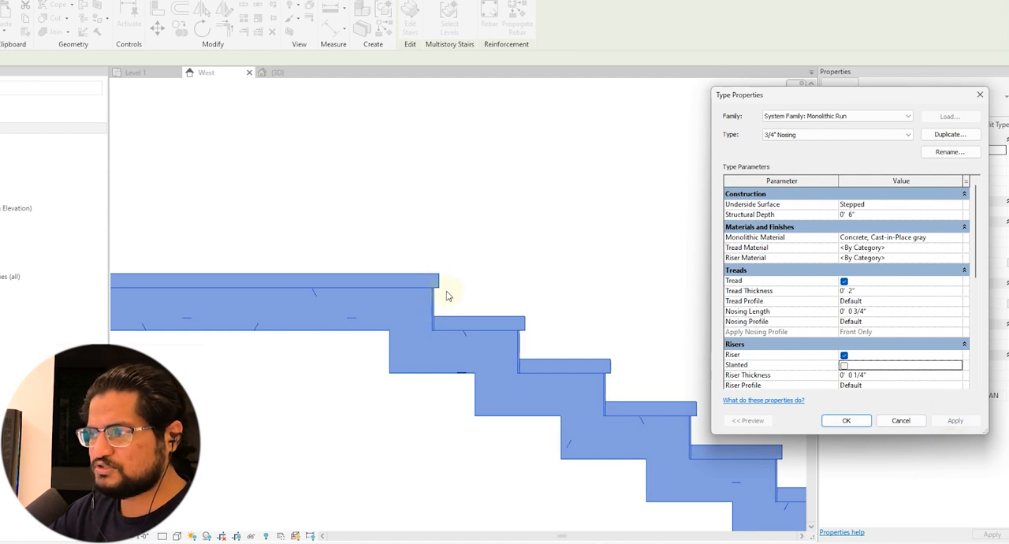
Set the run type's nosing length to 2" and apply the change
click(881, 312)
text(2")
key(Return)
click(955, 420)
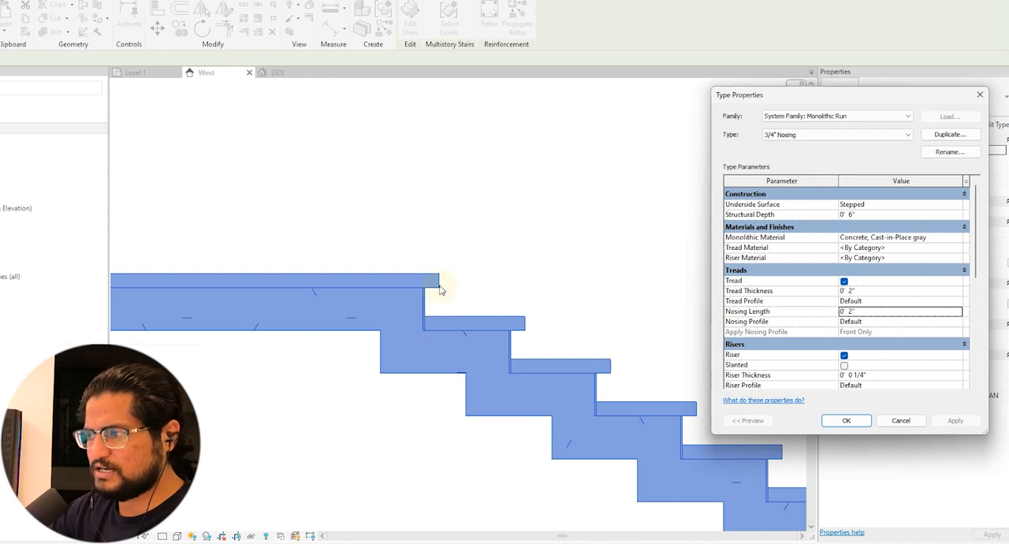
Turn slanted risers back on, confirm the run and stair types, and deselect the stair
click(843, 365)
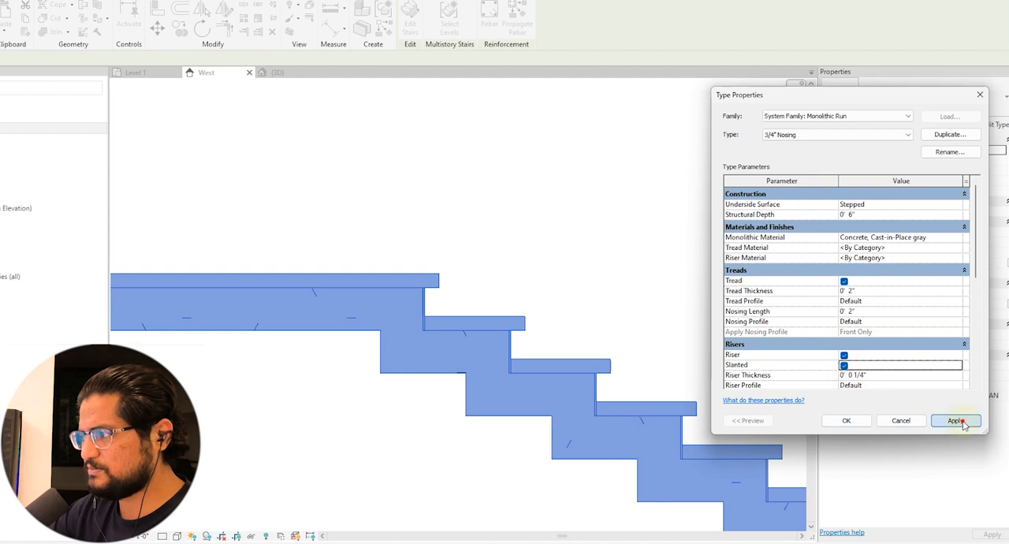
click(956, 419)
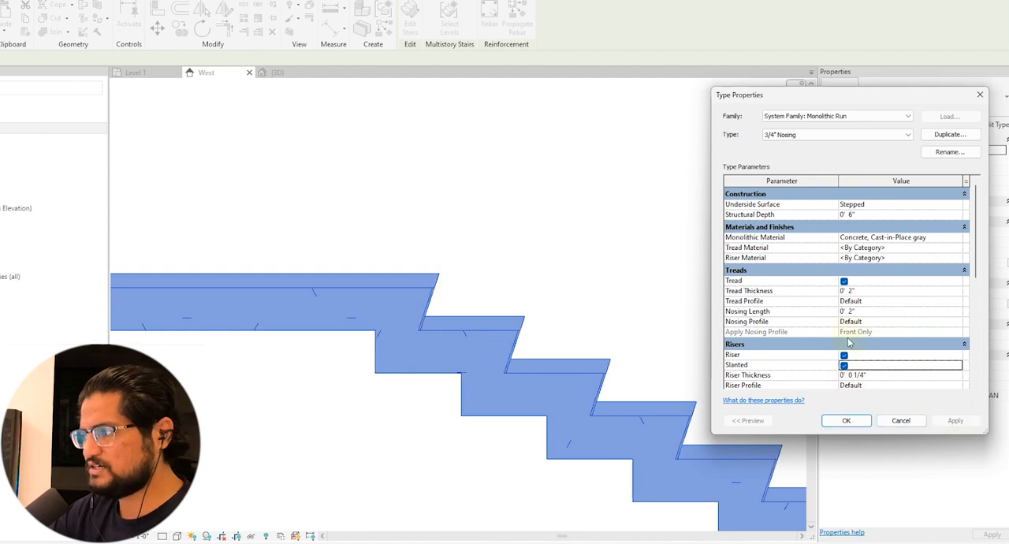
click(855, 420)
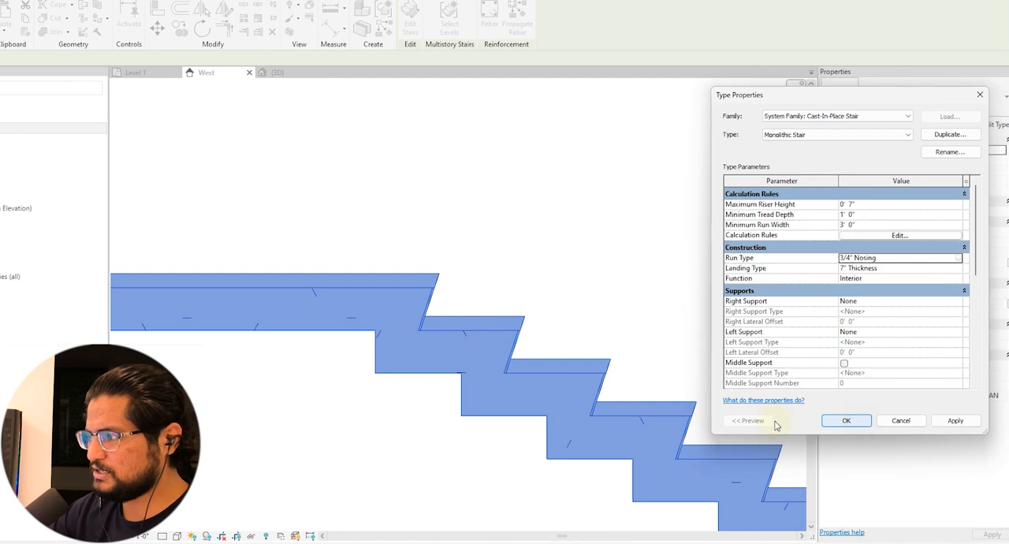
click(838, 420)
click(494, 255)
Open the Level 1 floor plan and start a new stair using the Precast Stair type
double_click(4, 130)
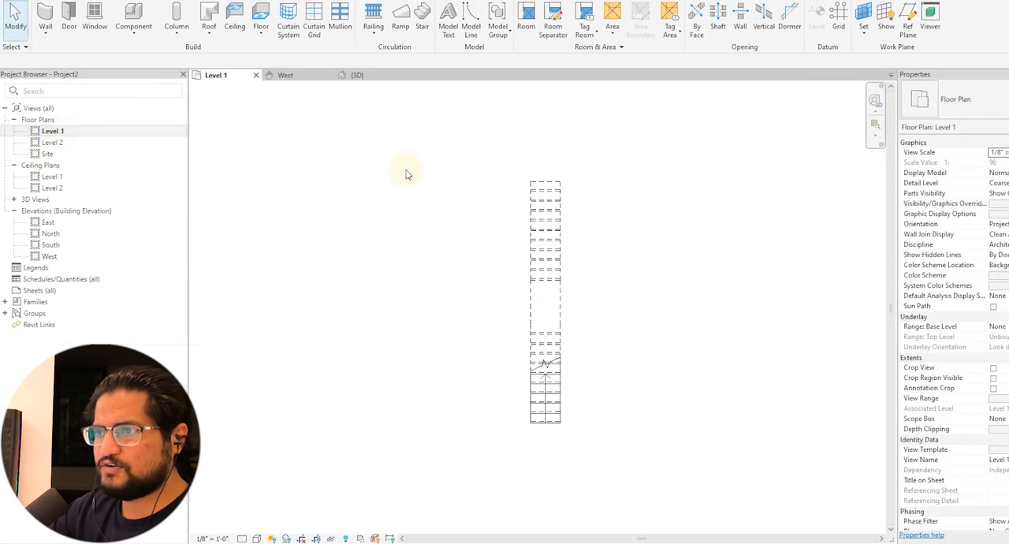
click(422, 17)
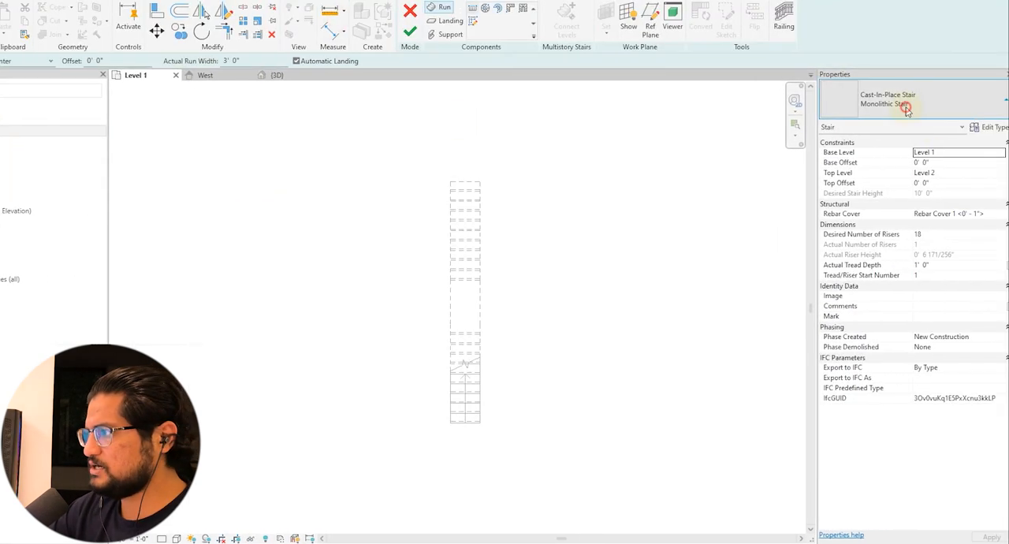
click(969, 101)
click(866, 211)
middle_drag(640, 349, 552, 344)
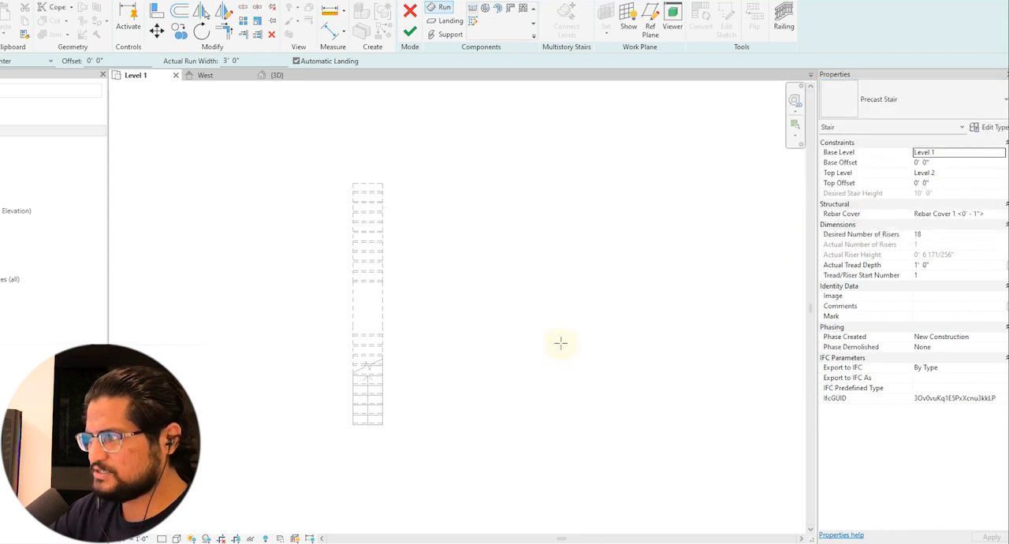
Set the new precast stair's desired number of risers to 20
click(933, 127)
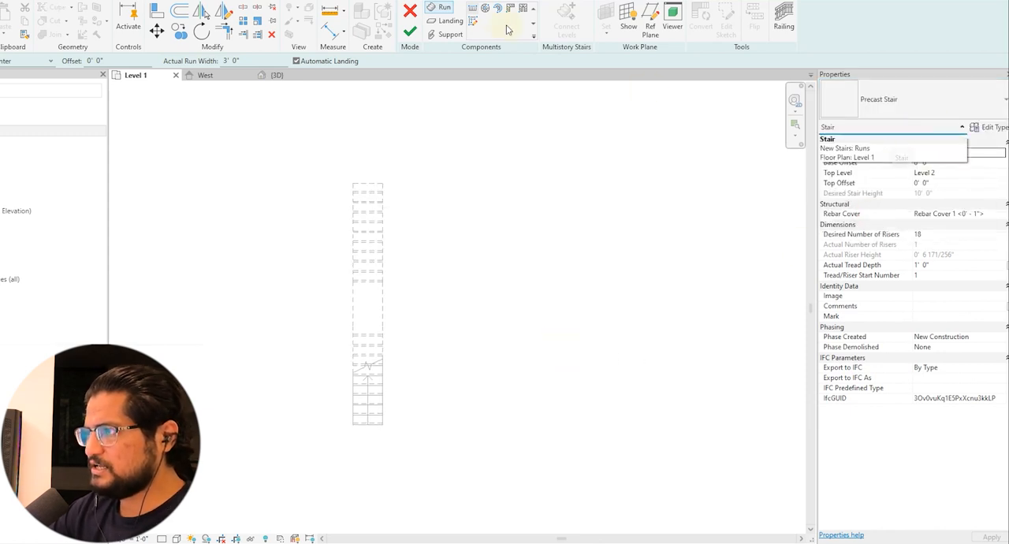
click(848, 150)
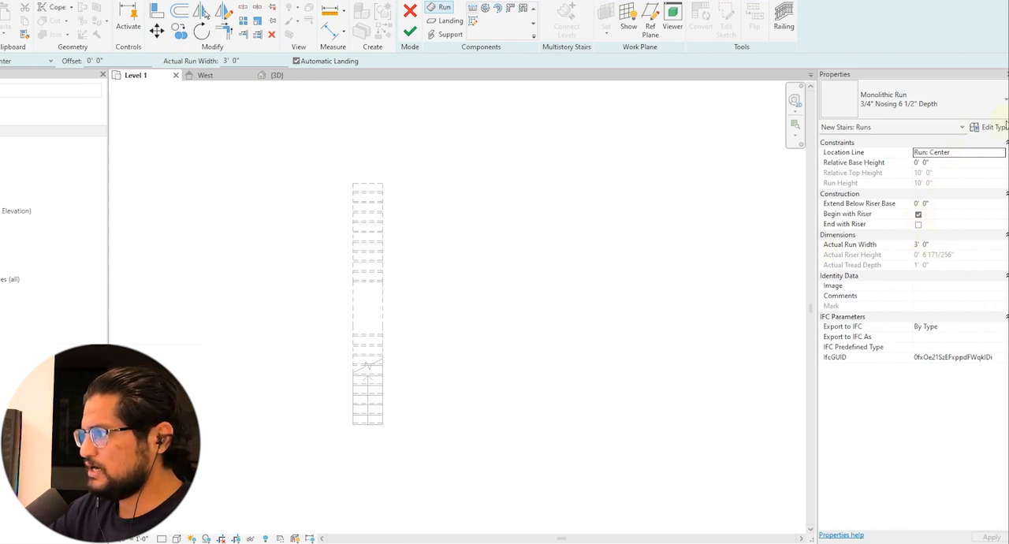
click(938, 127)
click(894, 140)
click(1000, 235)
text(20)
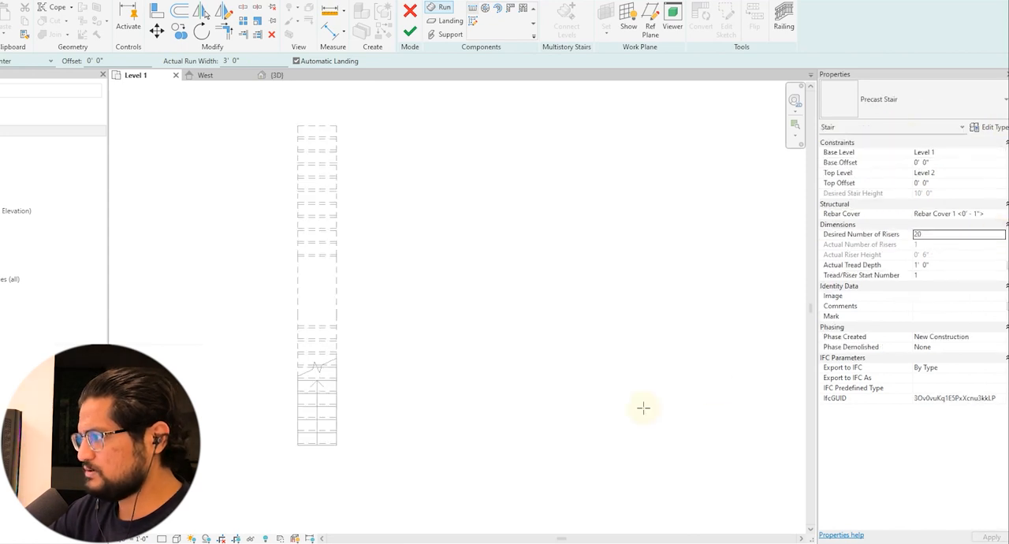
Draw an 11-riser straight run beside the old stair, add a second run after a gap of about 5' for the landing, and finish the stair
click(487, 451)
scroll(478, 359, up, 1)
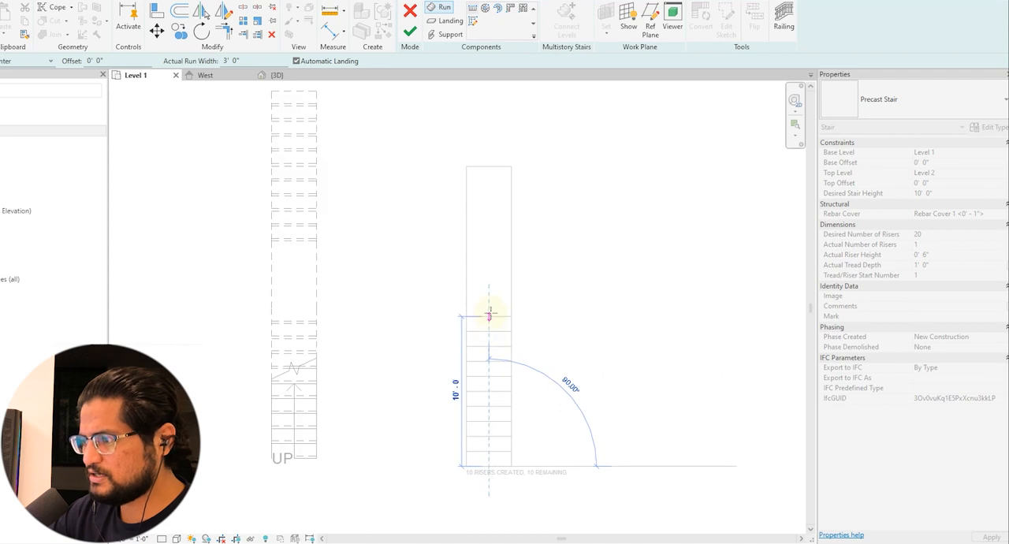
click(491, 307)
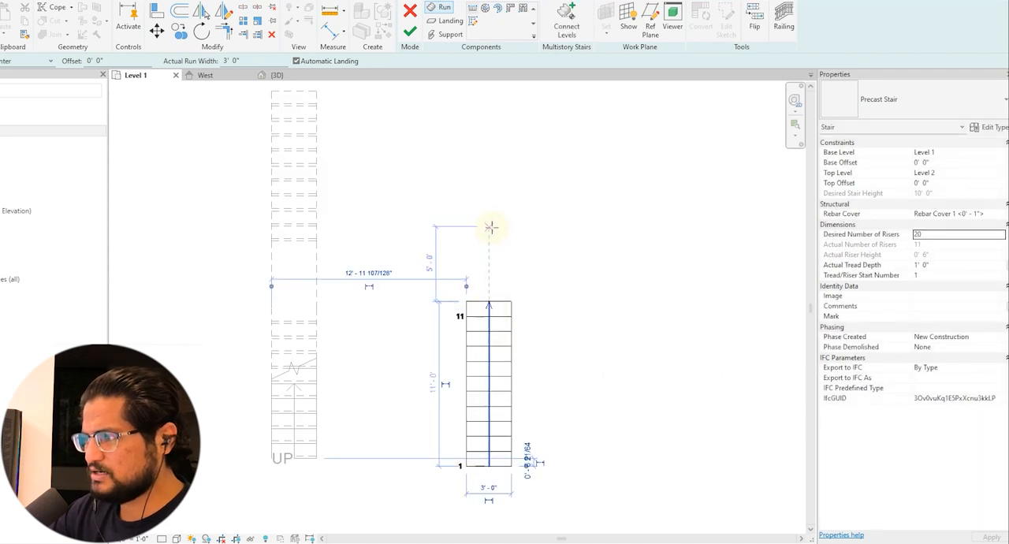
middle_drag(505, 193, 500, 255)
click(483, 154)
click(410, 31)
Delete the old monolithic stair from the Level 1 plan
scroll(372, 157, down, 2)
drag(371, 139, 300, 263)
key(Delete)
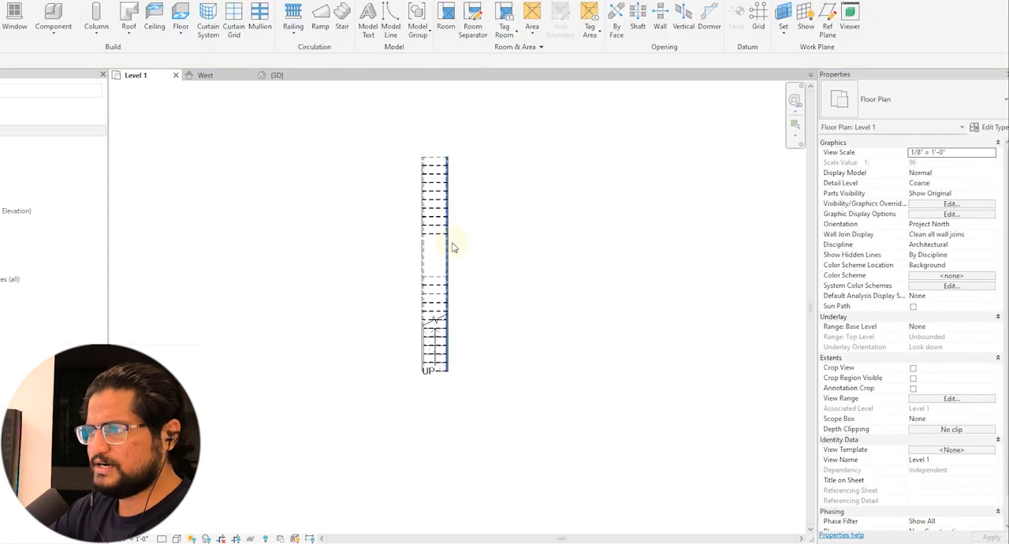
Switch to the West elevation and delete the precast stair's railings
scroll(450, 241, up, 2)
click(206, 75)
scroll(509, 309, down, 4)
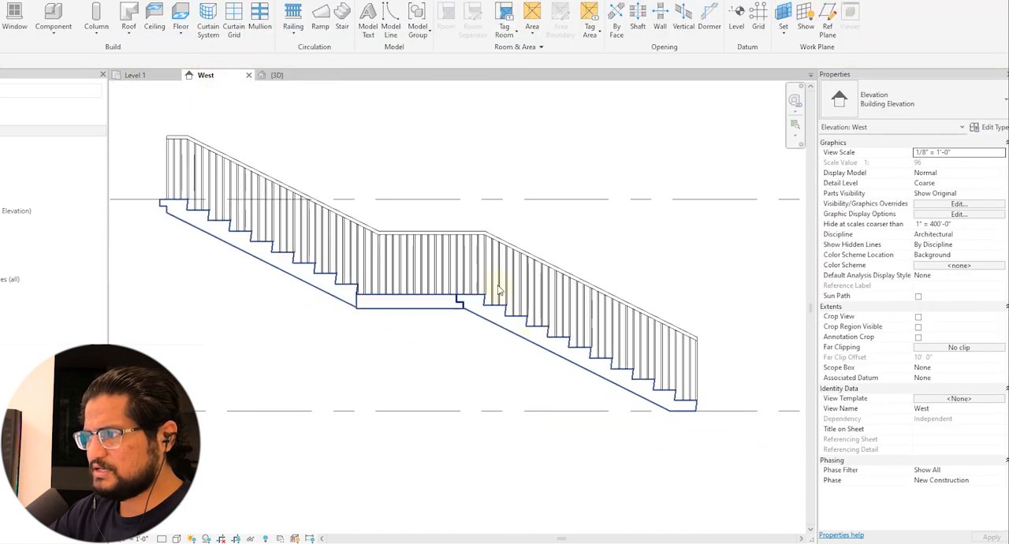
drag(507, 230, 432, 252)
key(Delete)
Examine the precast stair's profile and the joints between its runs and landing in the West elevation
scroll(459, 333, up, 2)
middle_drag(459, 335, 478, 340)
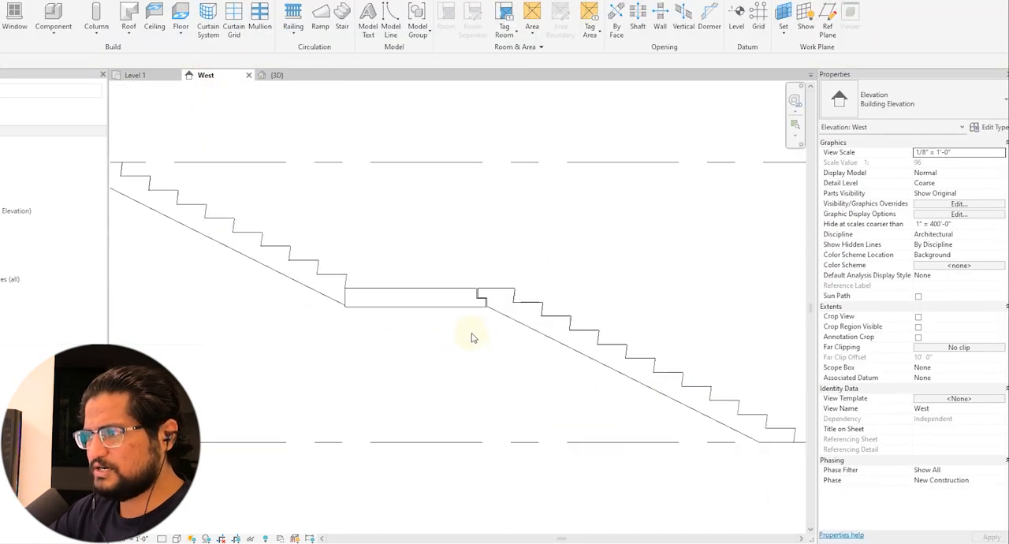
scroll(430, 341, down, 1)
scroll(430, 342, down, 2)
middle_drag(508, 373, 524, 379)
scroll(319, 345, up, 1)
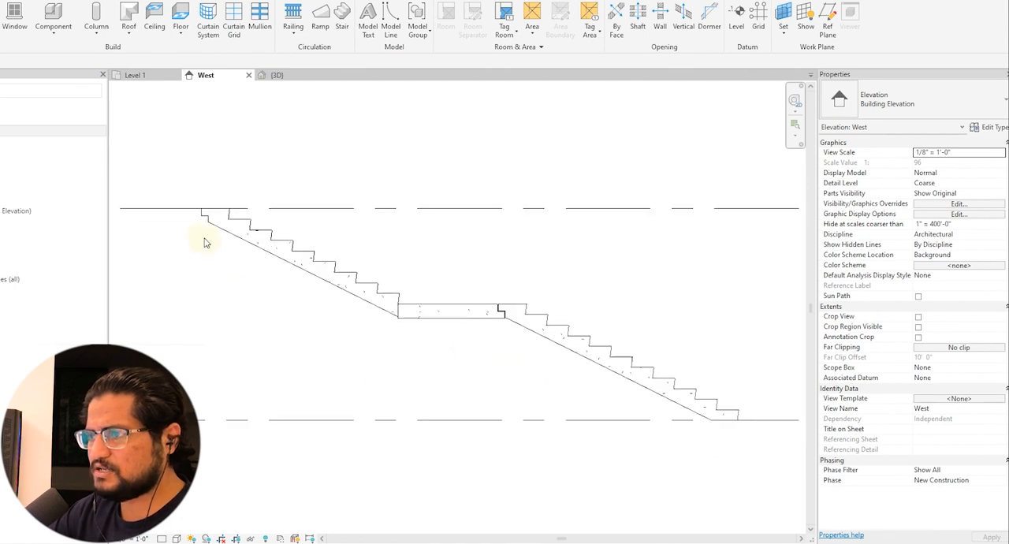
scroll(500, 306, up, 5)
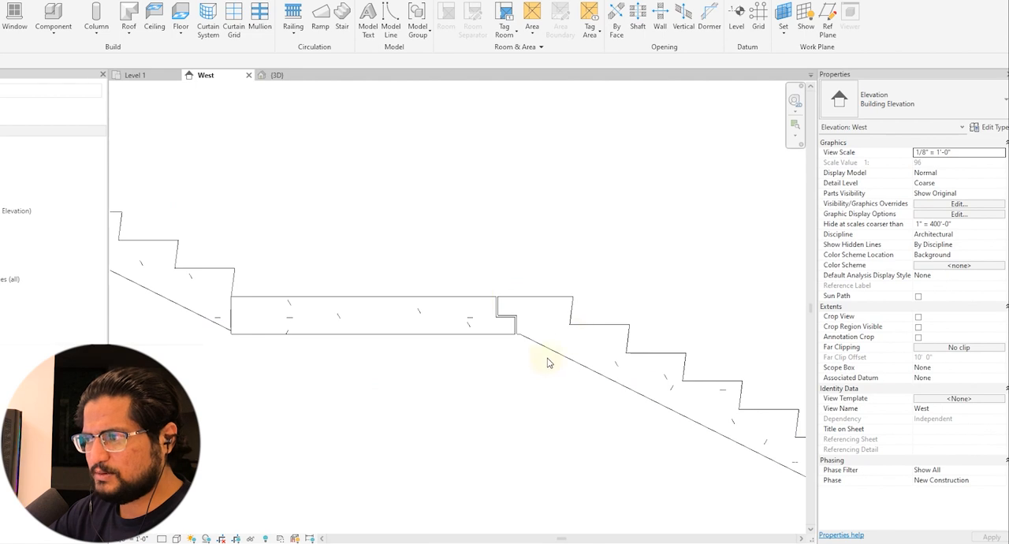
Select the precast stair and review its type settings and its 3/4" Nosing 6 1/2" Depth run type
click(478, 302)
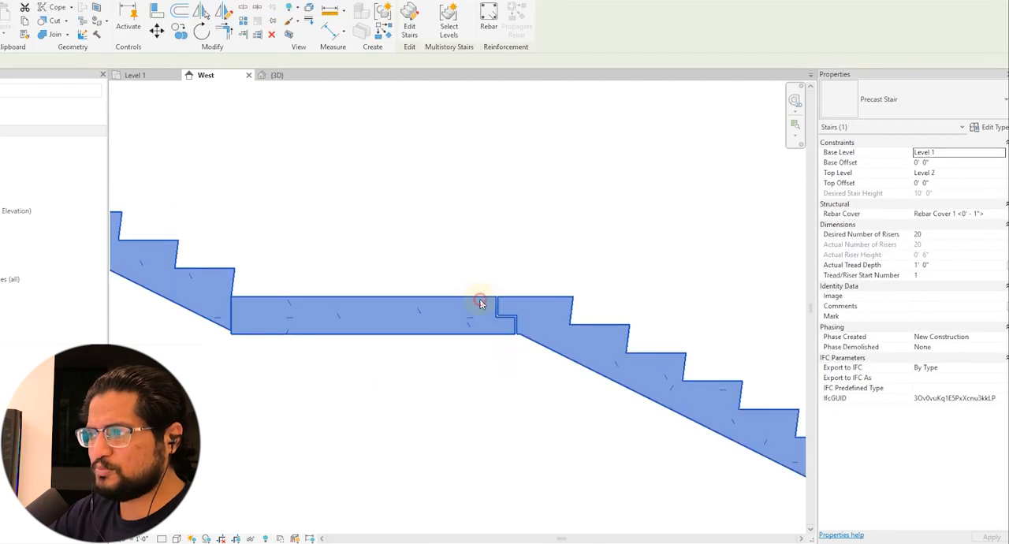
scroll(449, 304, down, 2)
scroll(433, 307, down, 1)
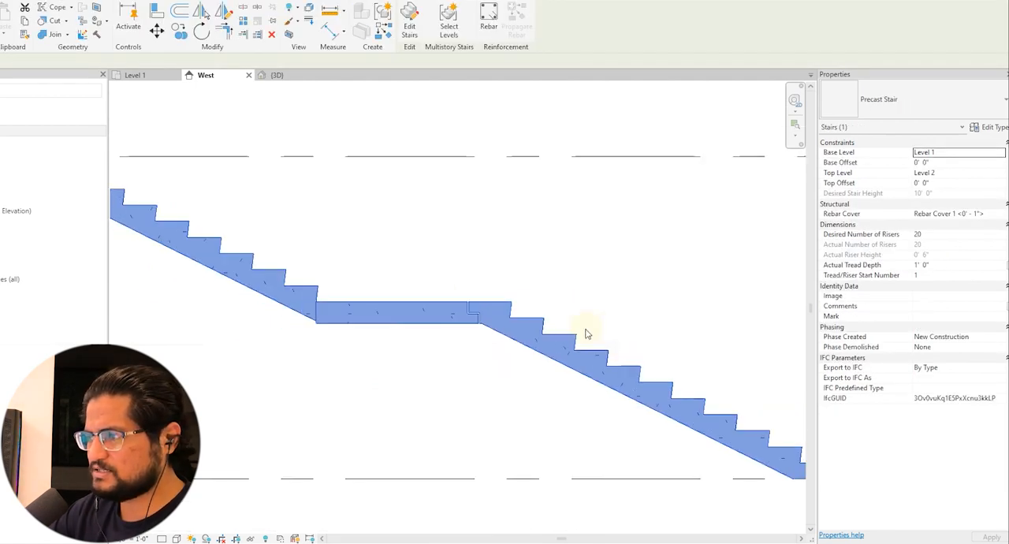
click(989, 127)
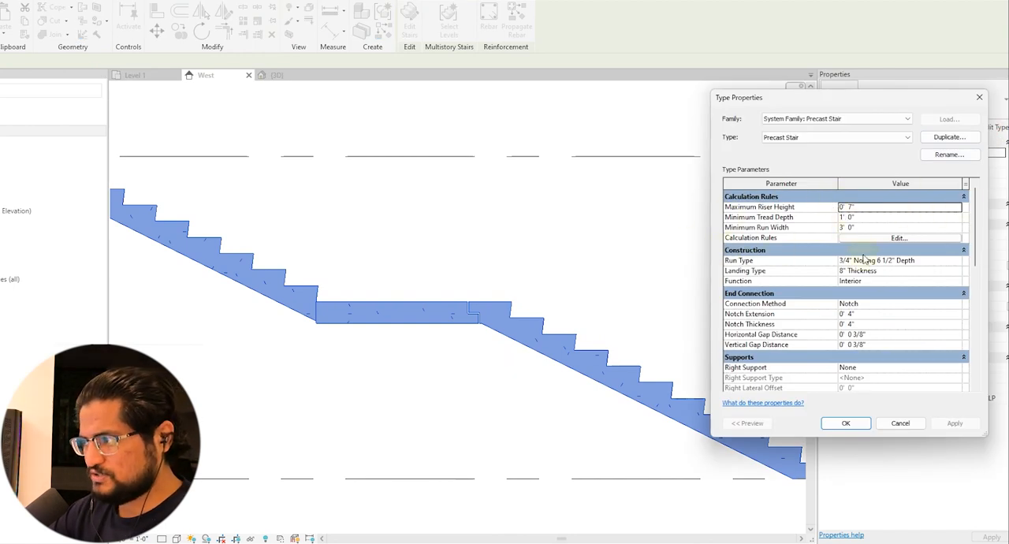
click(946, 260)
click(955, 261)
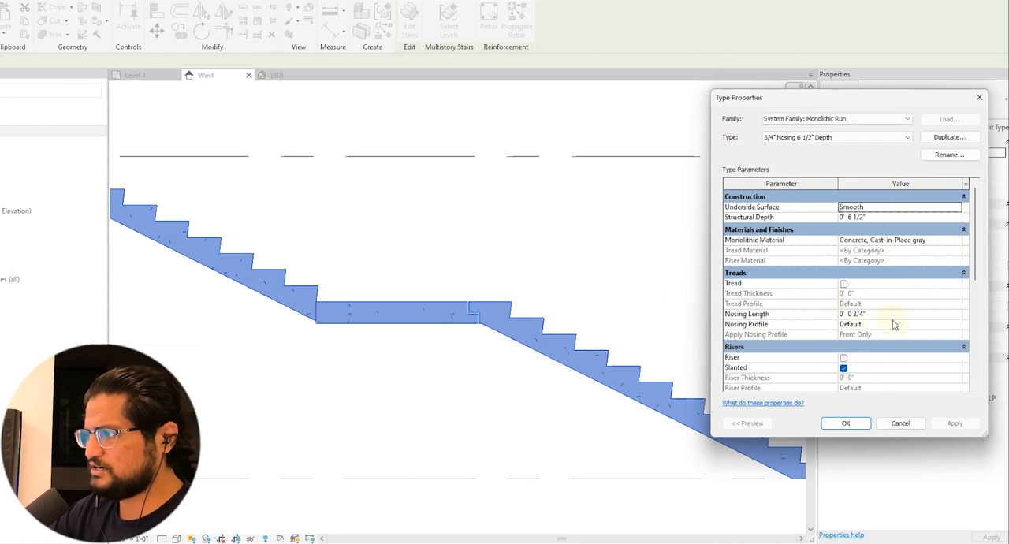
click(847, 423)
Switch Same as Run off and back on in the 8" Thickness landing type and confirm the landing type
click(958, 272)
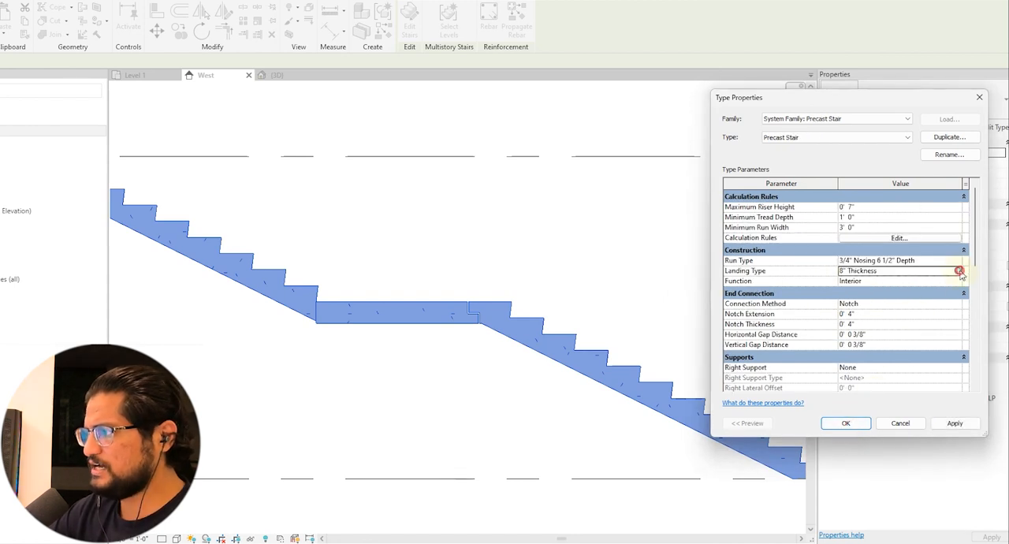
click(958, 271)
click(843, 263)
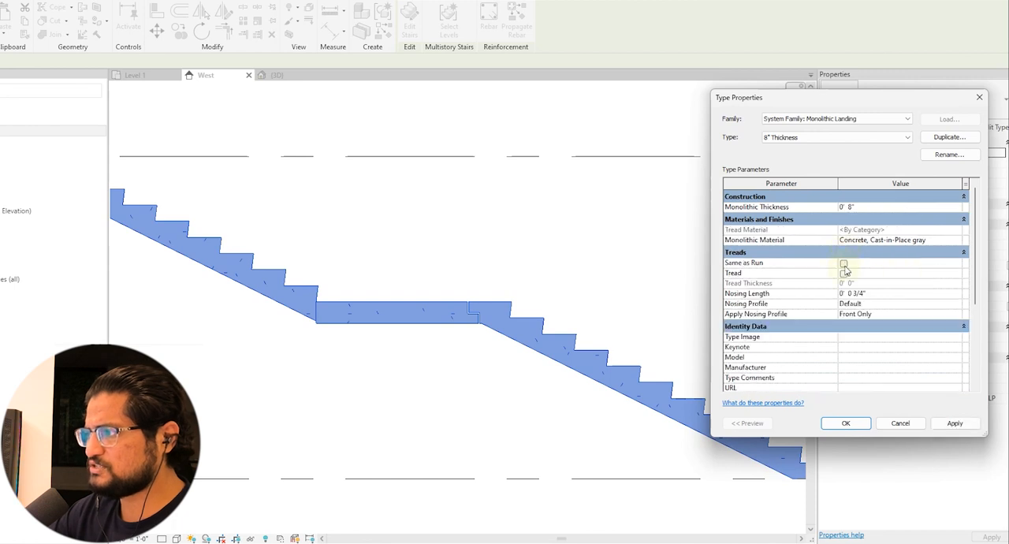
click(844, 263)
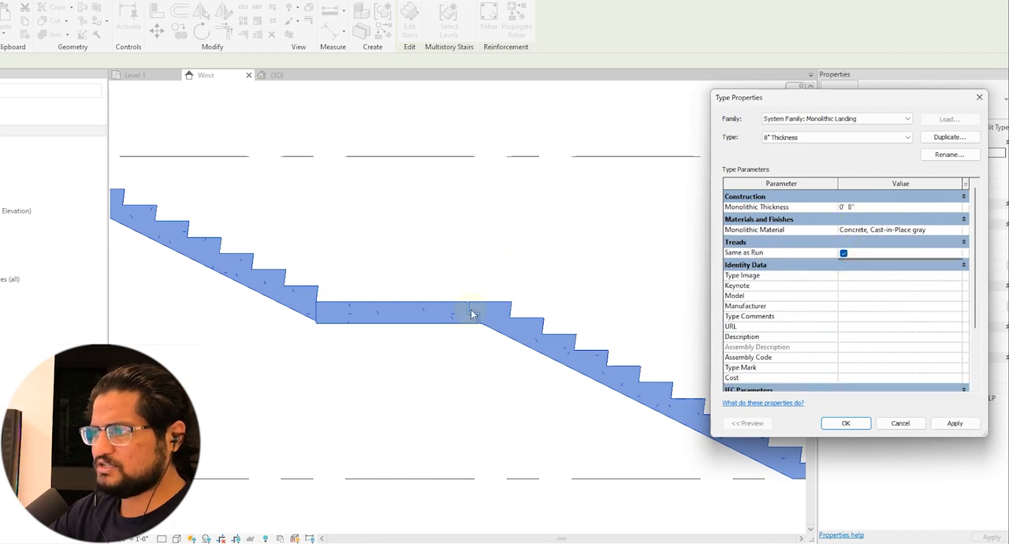
click(845, 422)
Set the precast stair type's end connection method to Straight Cut and apply it
scroll(788, 298, down, 1)
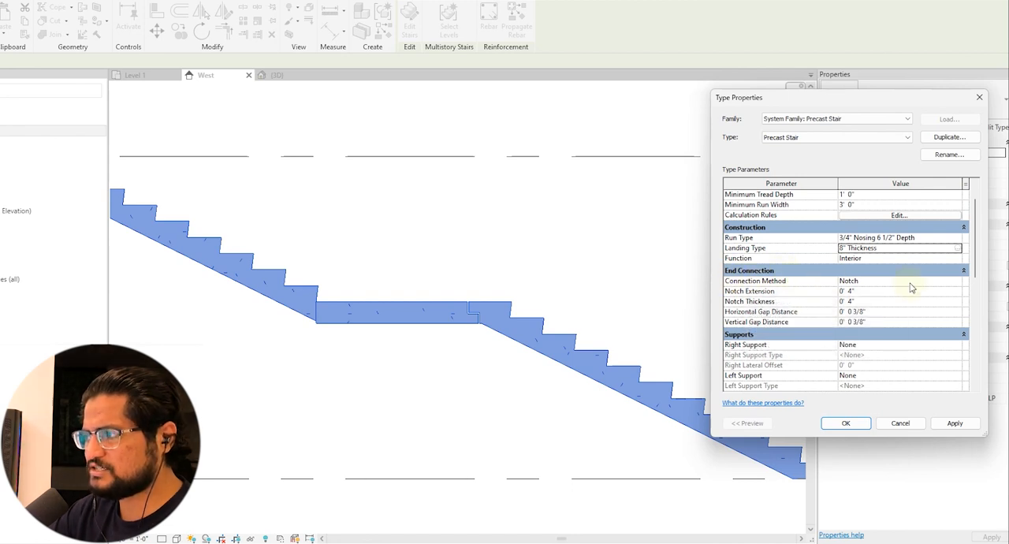
scroll(748, 310, down, 3)
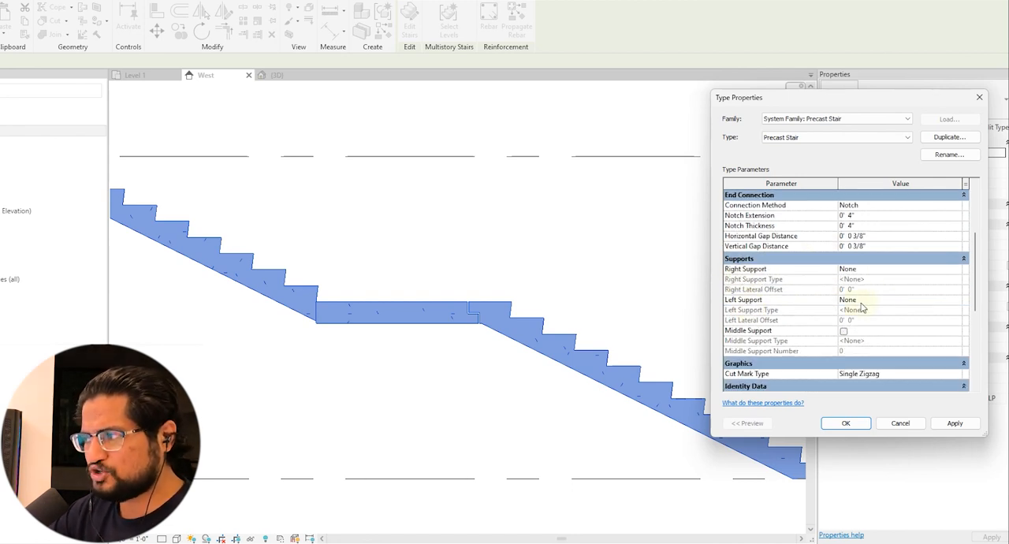
scroll(862, 307, up, 2)
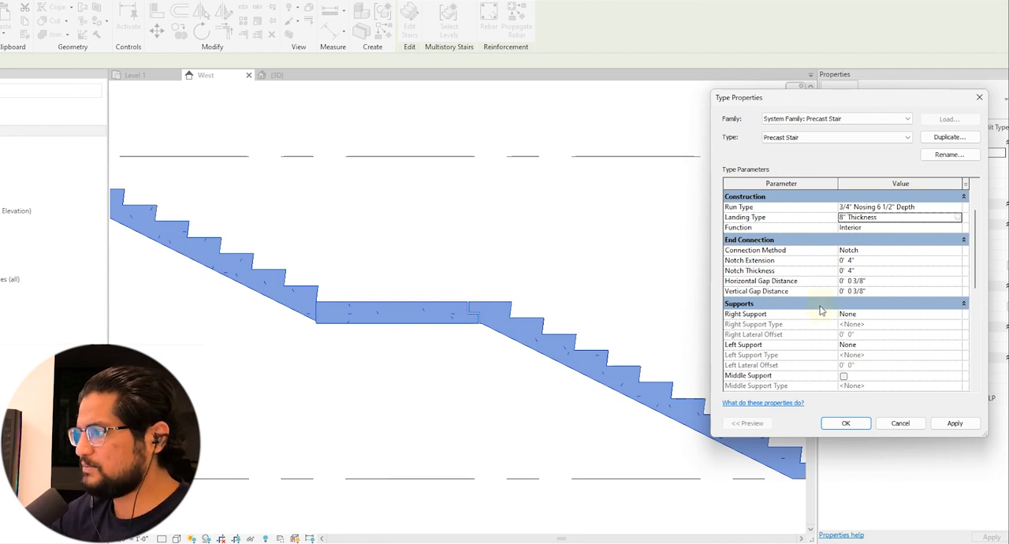
scroll(877, 308, down, 1)
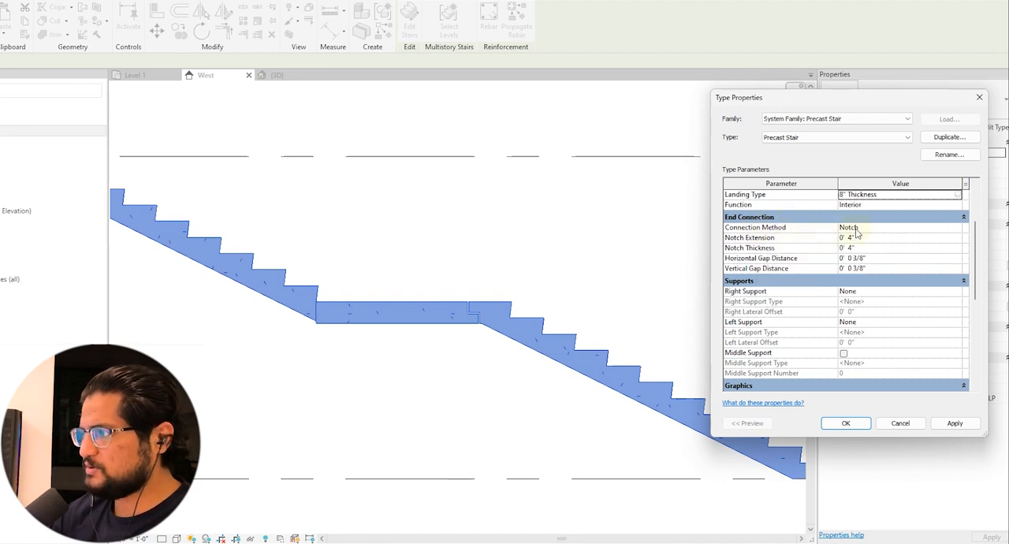
click(958, 228)
click(959, 228)
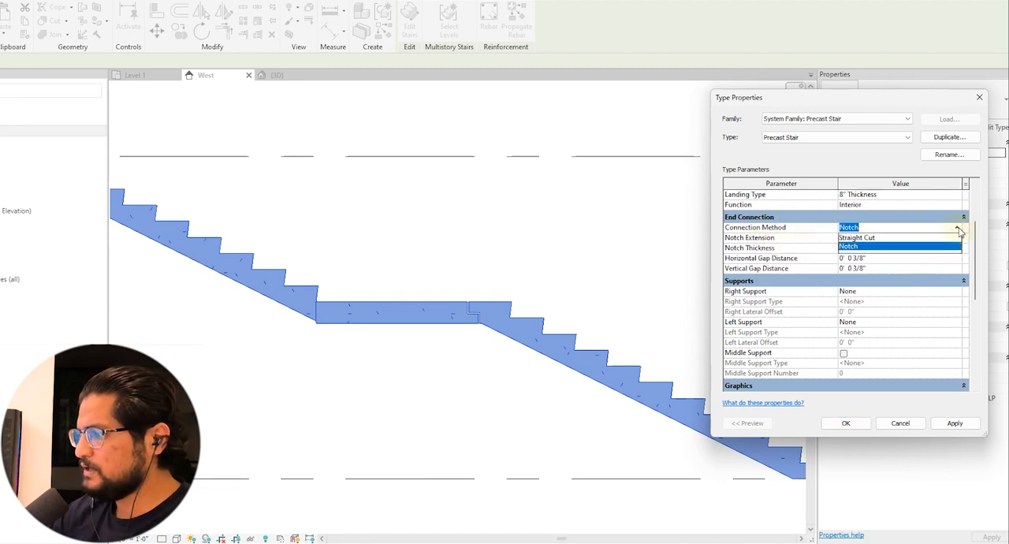
click(874, 238)
click(954, 422)
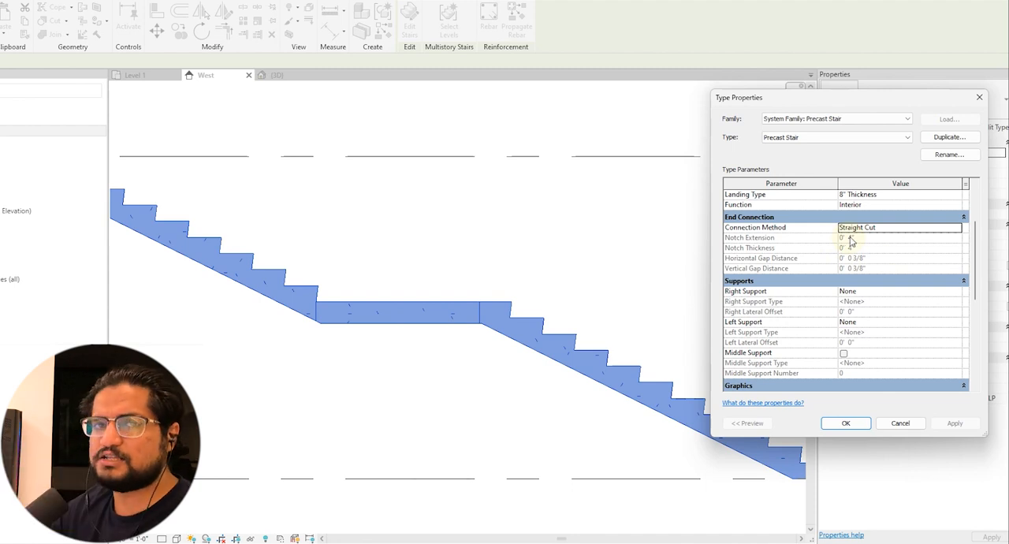
Set the precast stair's end connection method back to Notch
mouse_move(754, 246)
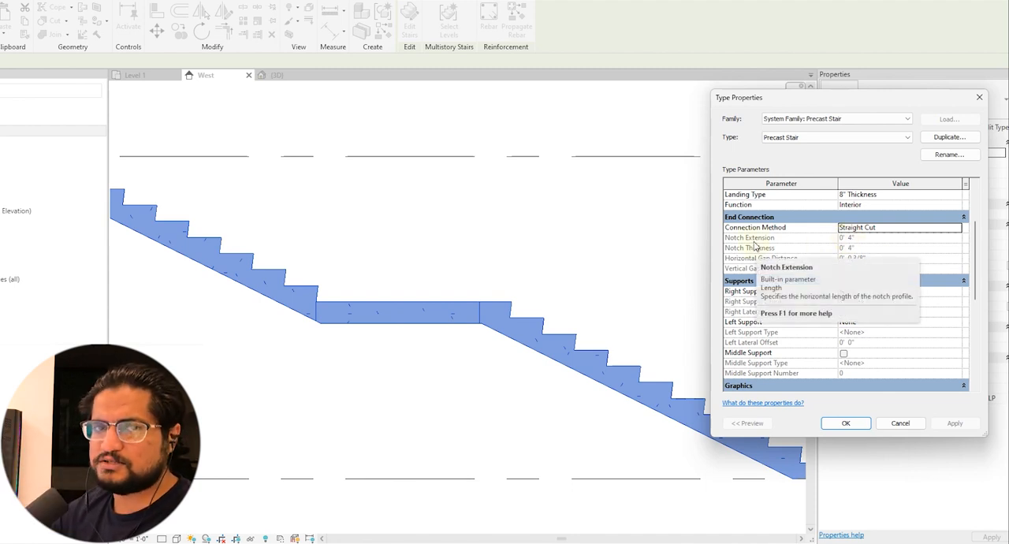
click(957, 227)
click(872, 246)
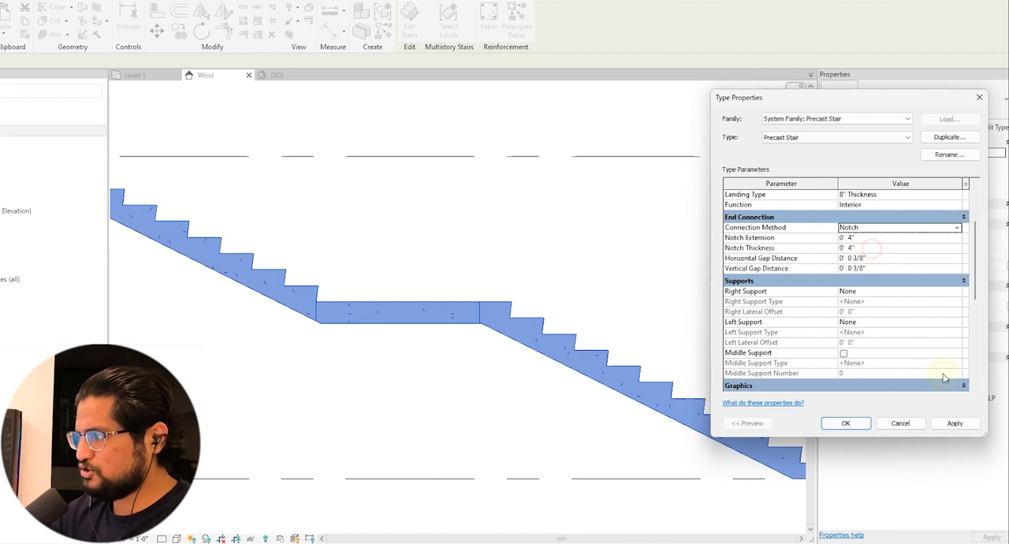
Apply the Notch end connection to the precast stair type and confirm the type settings
click(952, 422)
click(890, 309)
click(846, 422)
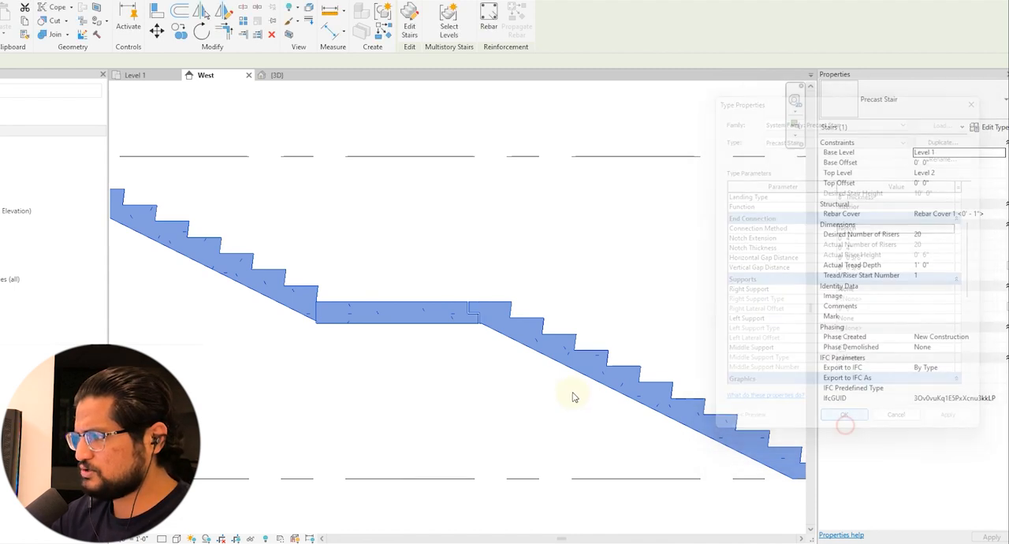
Set the precast stair type's notch extension to 1' 0" and its notch thickness to 2", applying each value
scroll(465, 323, up, 4)
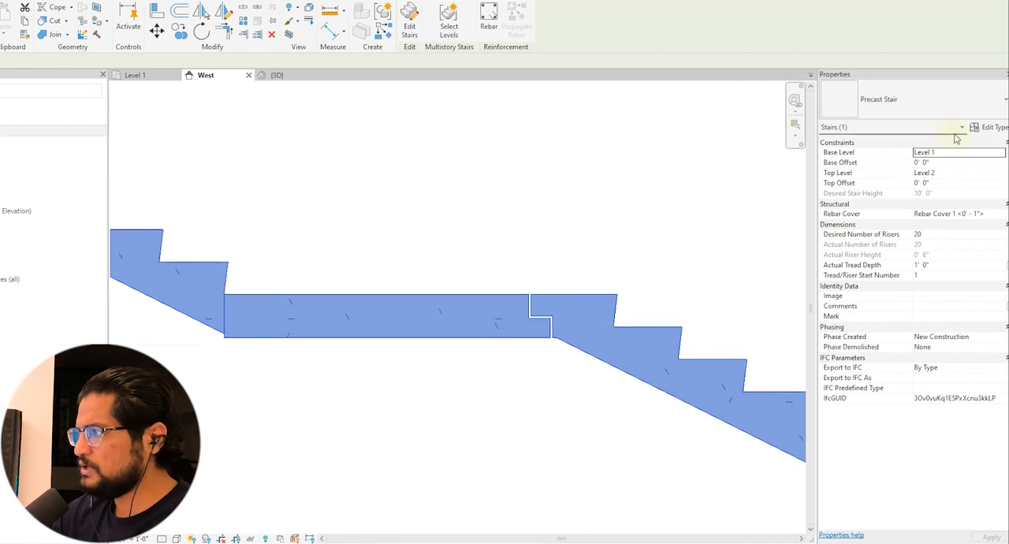
click(987, 127)
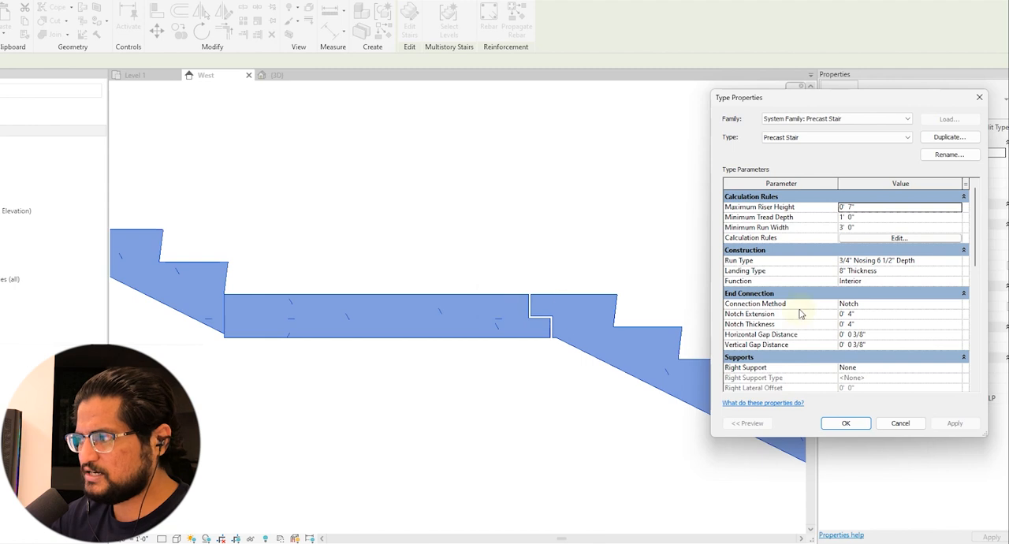
click(880, 315)
text(1')
click(955, 426)
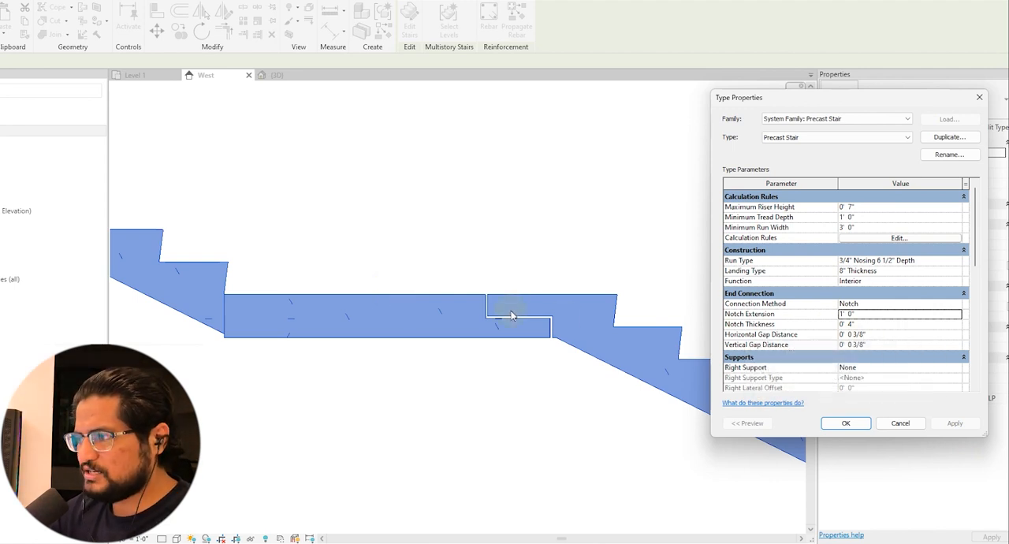
click(866, 324)
text(2)
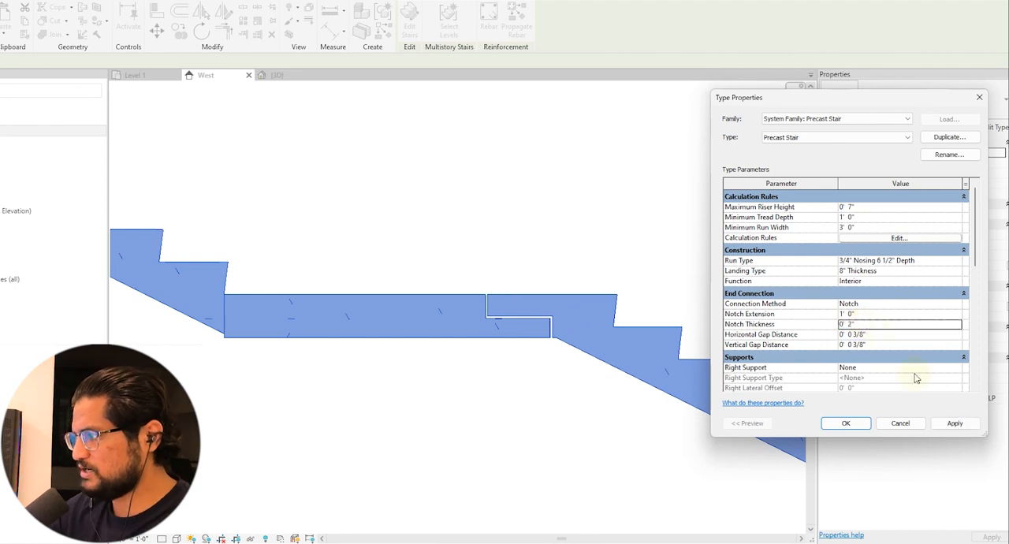
click(954, 423)
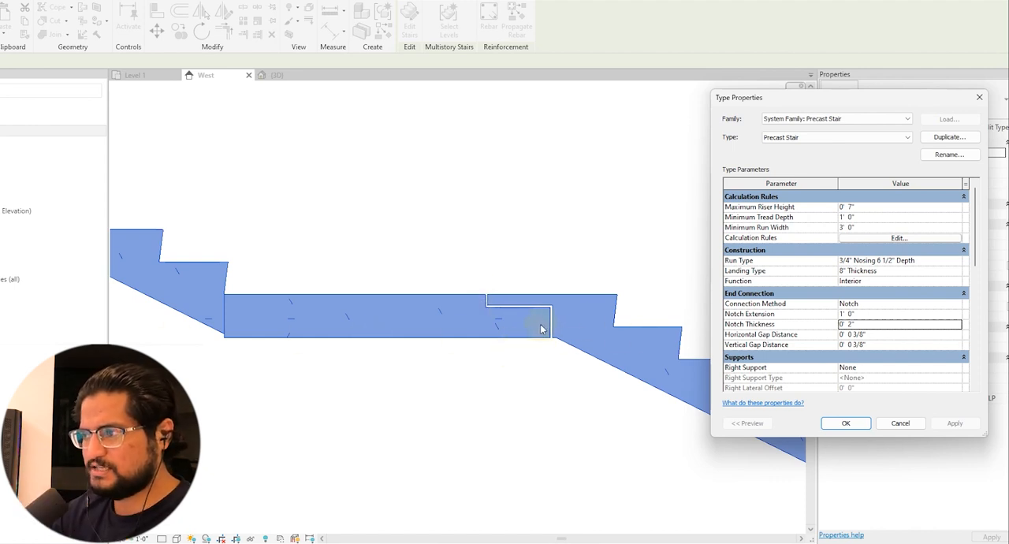
Set the notch's horizontal gap distance to 1" and vertical gap distance to 2", then confirm the type settings
click(881, 334)
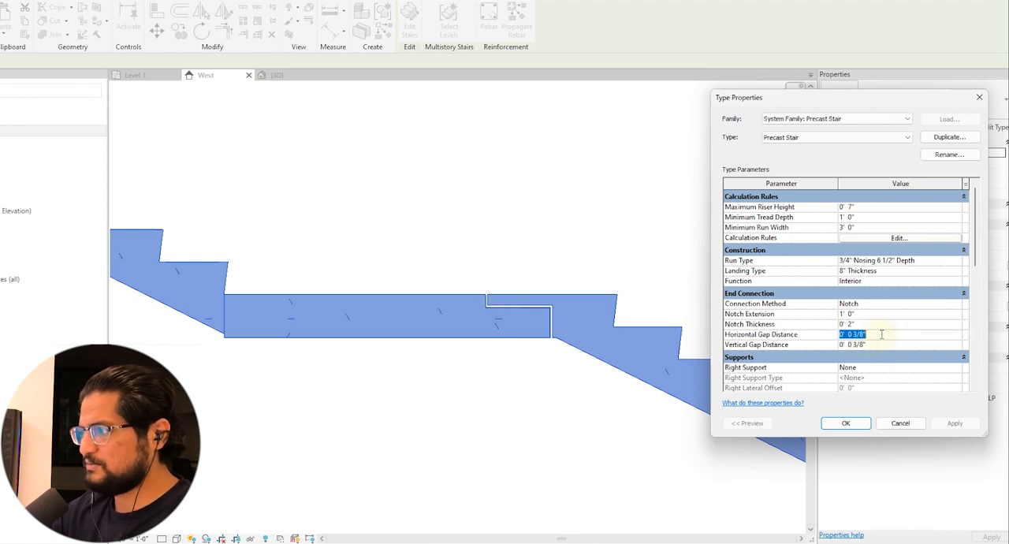
text(1")
key(Return)
click(957, 422)
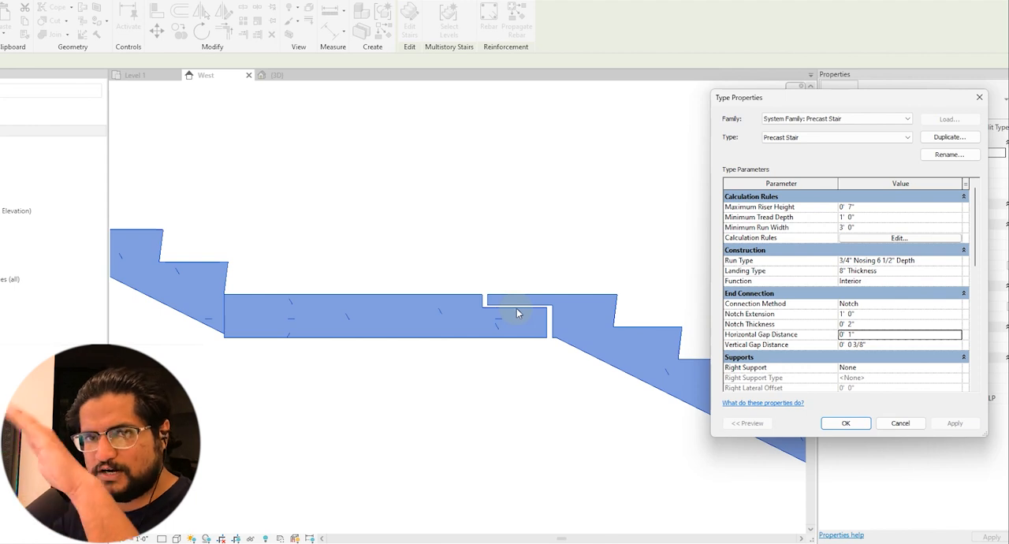
click(888, 345)
text(6")
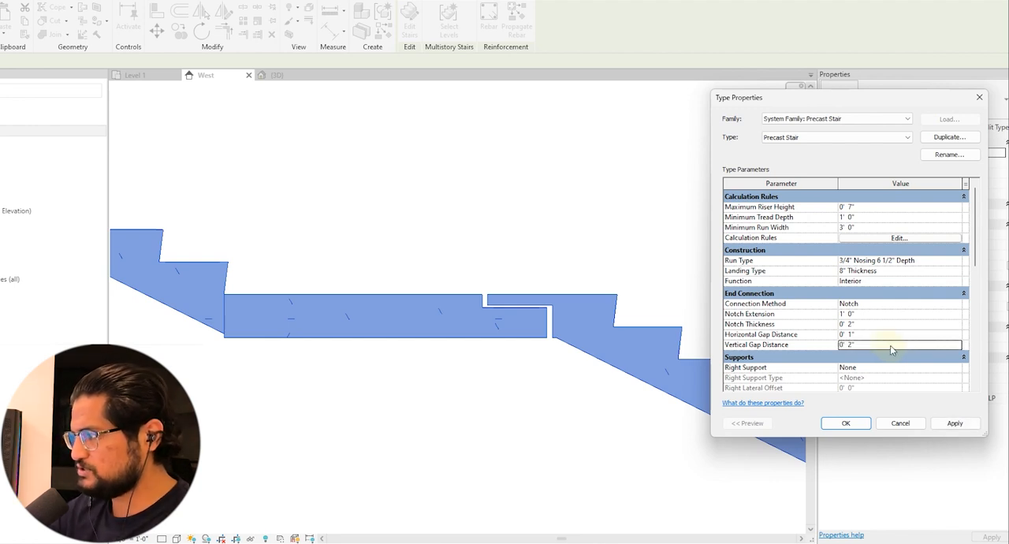
click(955, 423)
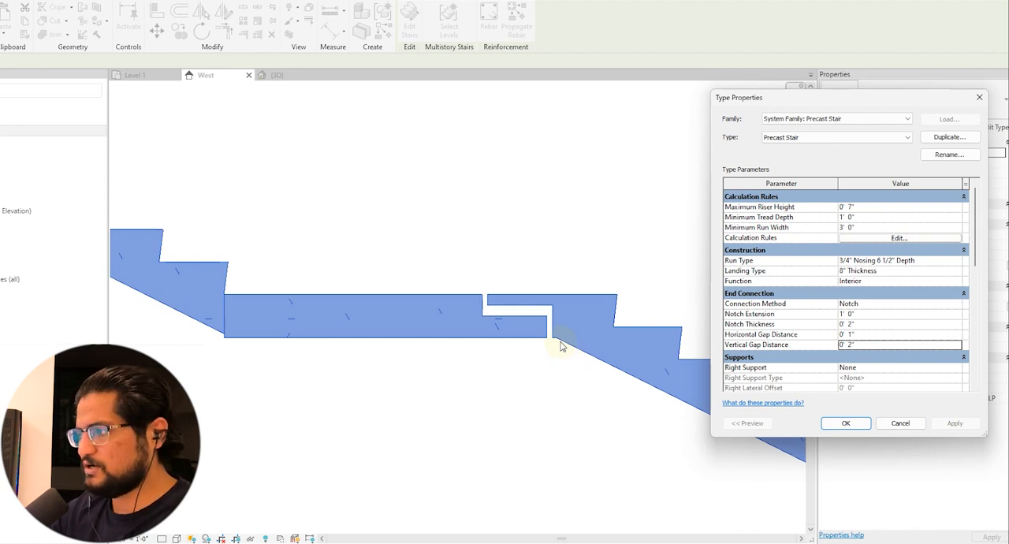
click(842, 423)
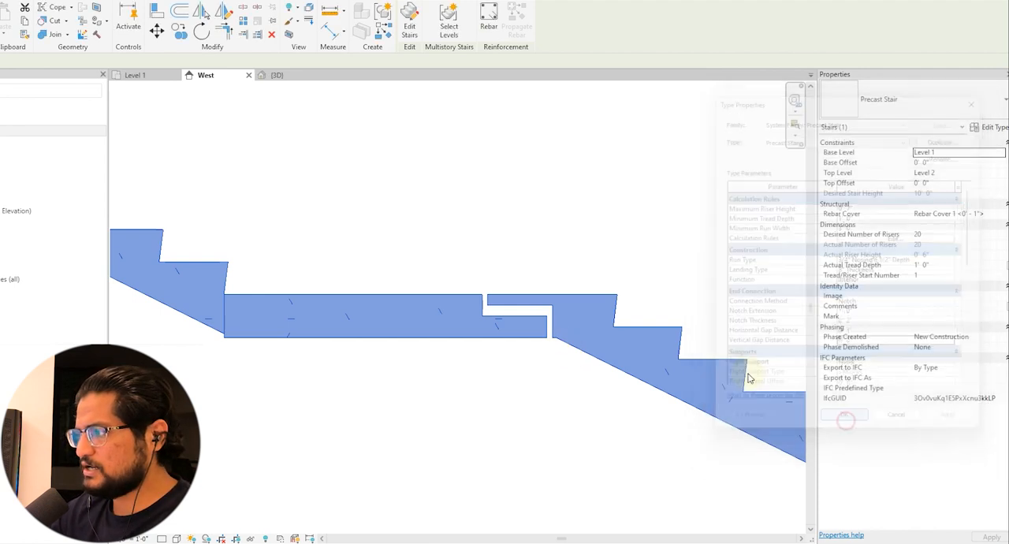
Deselect the stair, examine its notched upper end in the West elevation and switch to the 3D view
click(590, 276)
middle_drag(212, 212, 235, 218)
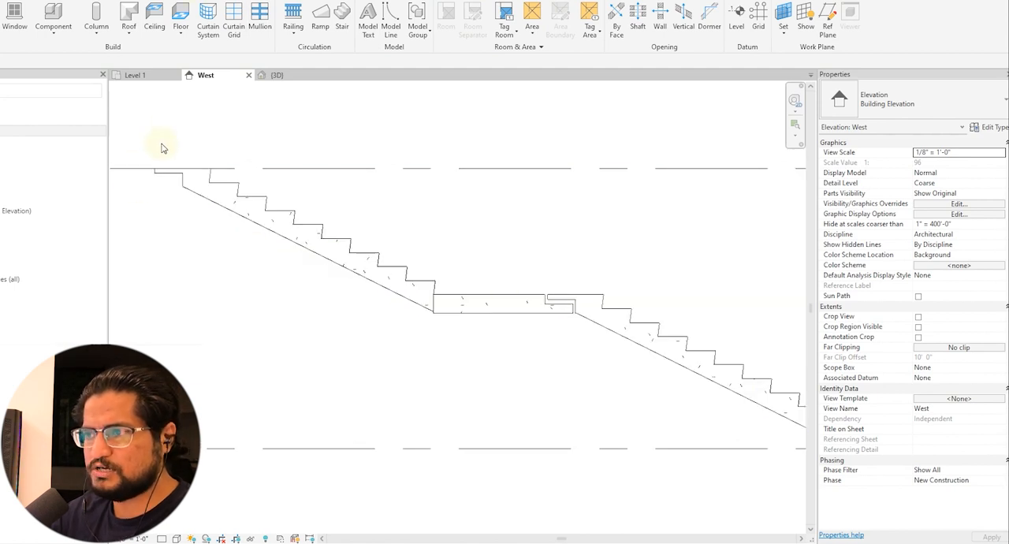
middle_drag(176, 202, 239, 208)
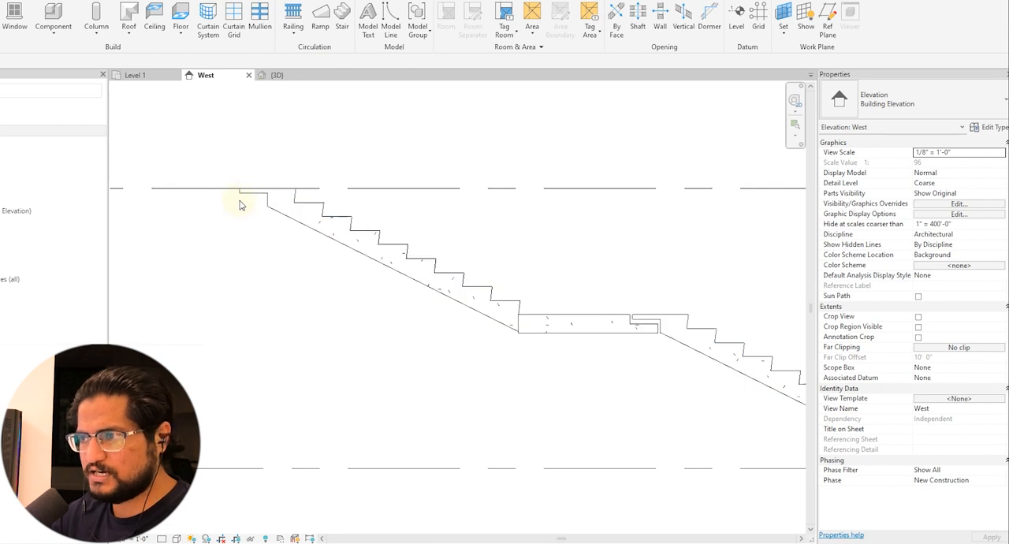
click(158, 6)
scroll(426, 329, down, 4)
scroll(495, 335, up, 5)
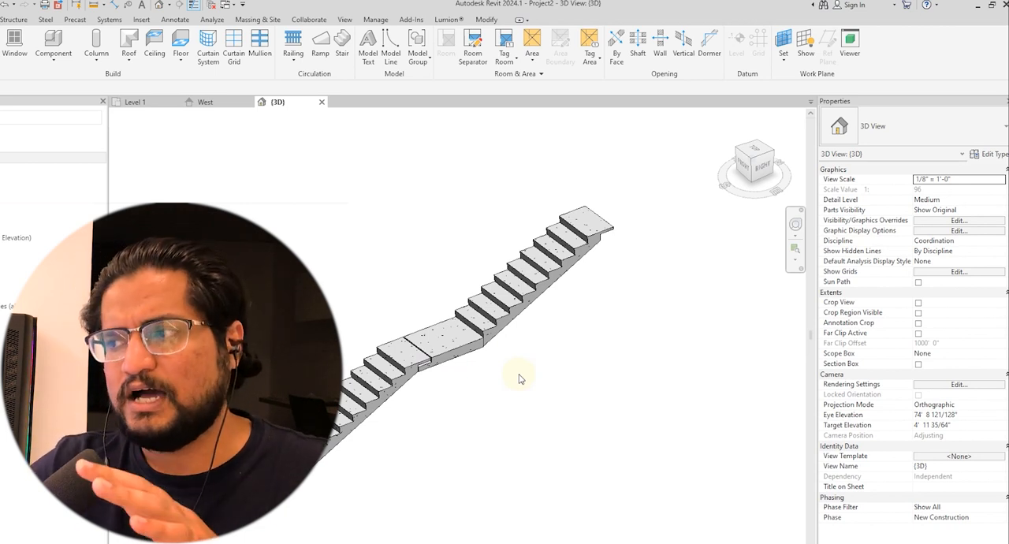
Start a new precast stair and place an L-shape winder run and a U-shape winder run beside the existing stair
click(342, 48)
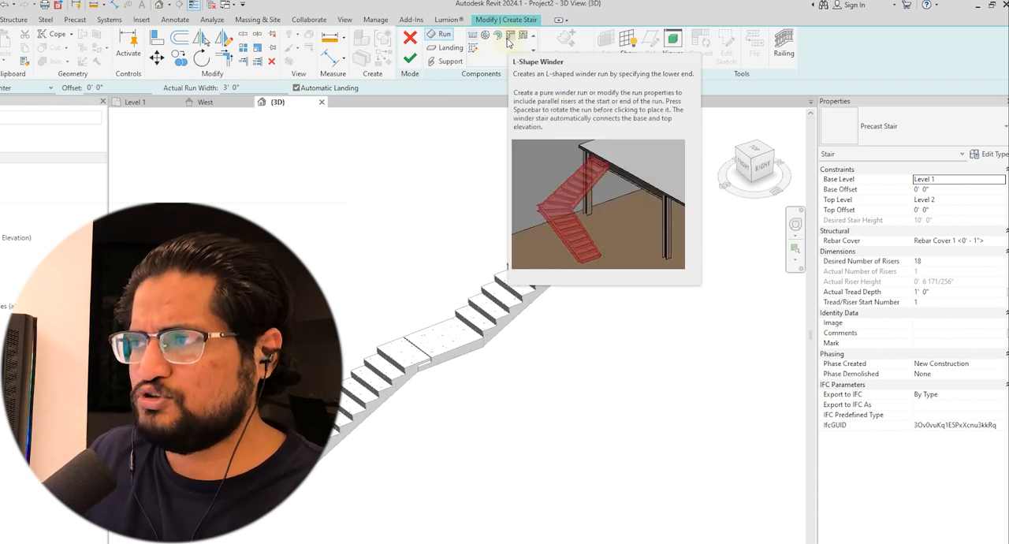
click(510, 35)
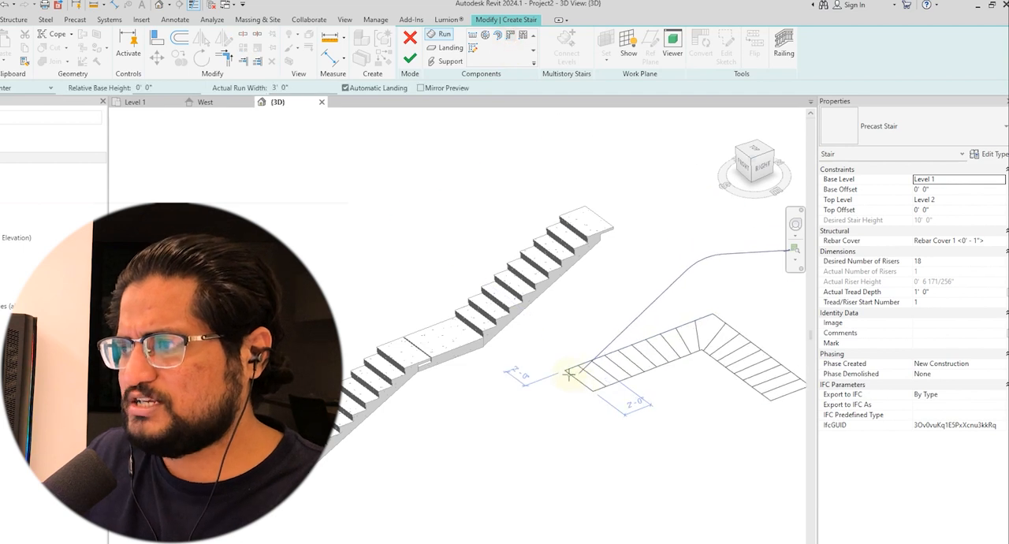
click(451, 324)
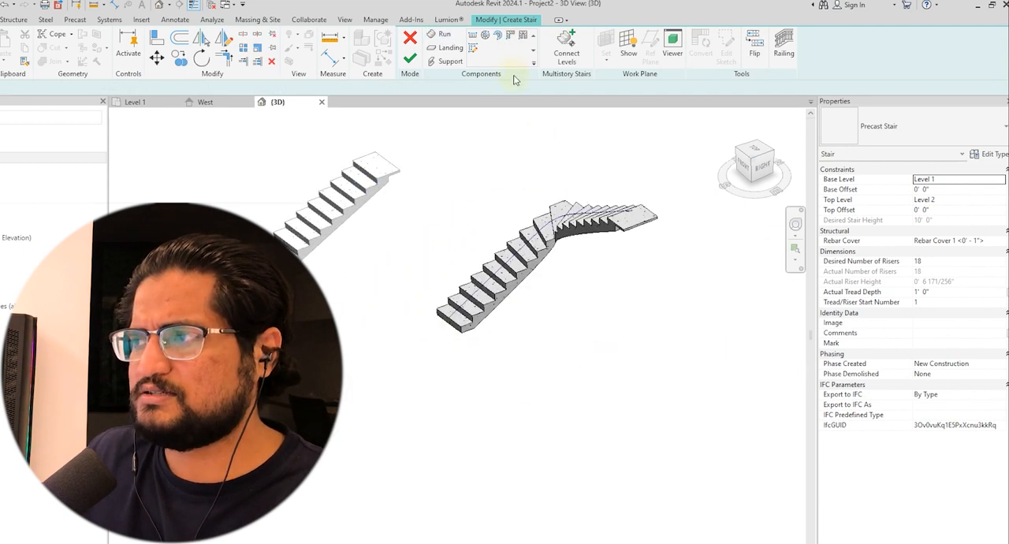
click(539, 424)
key(Escape)
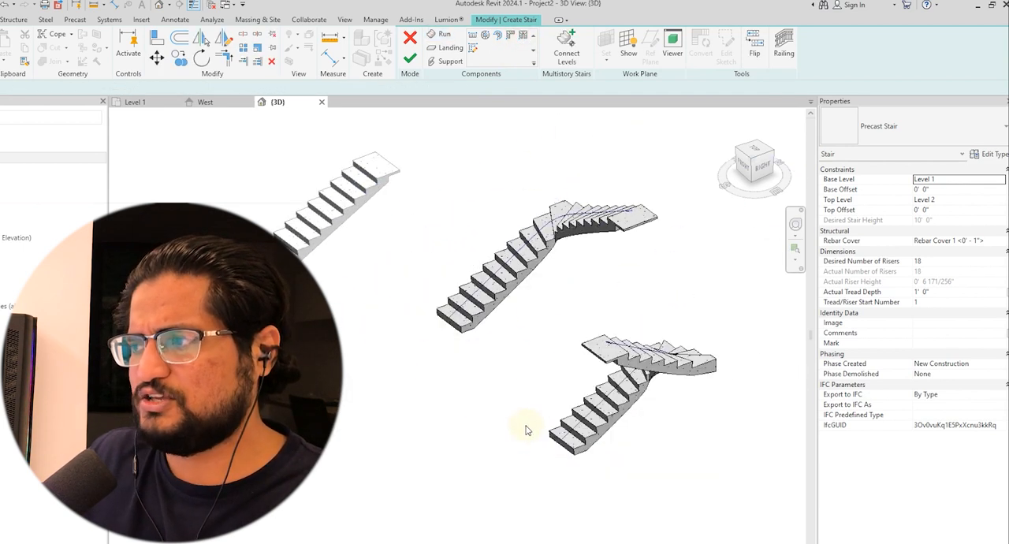